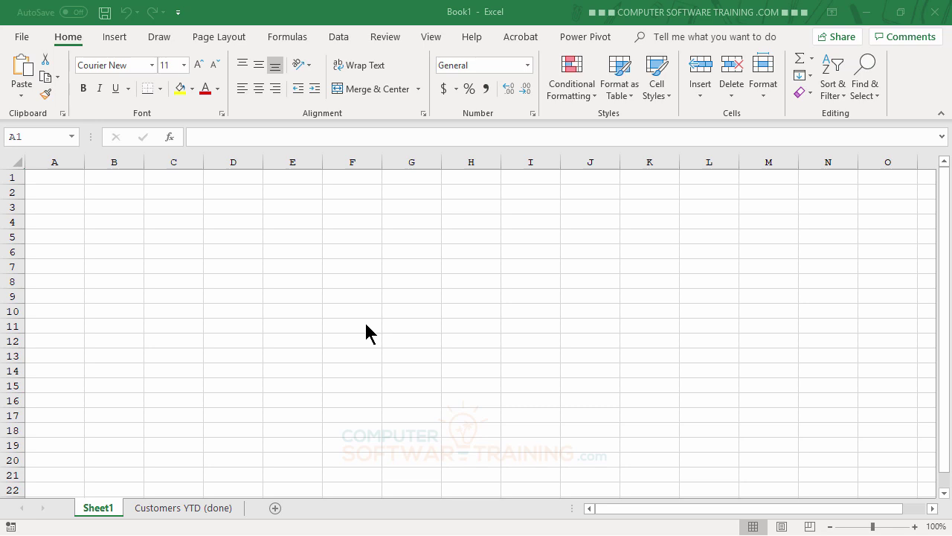
Step: Examine the customer records in columns A to E of the Customers YTD (done) sheet
left_click(180, 508)
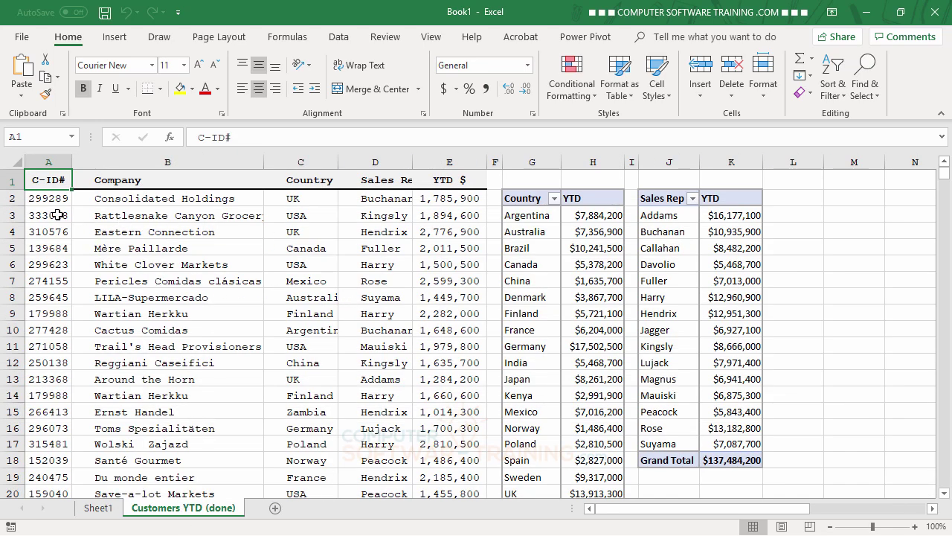
left_click_drag(60, 198, 441, 394)
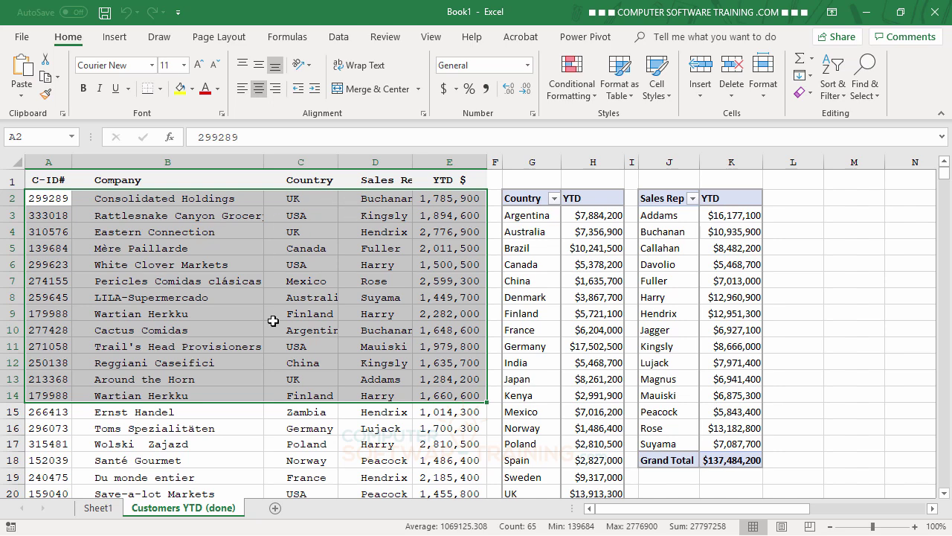
left_click(344, 304)
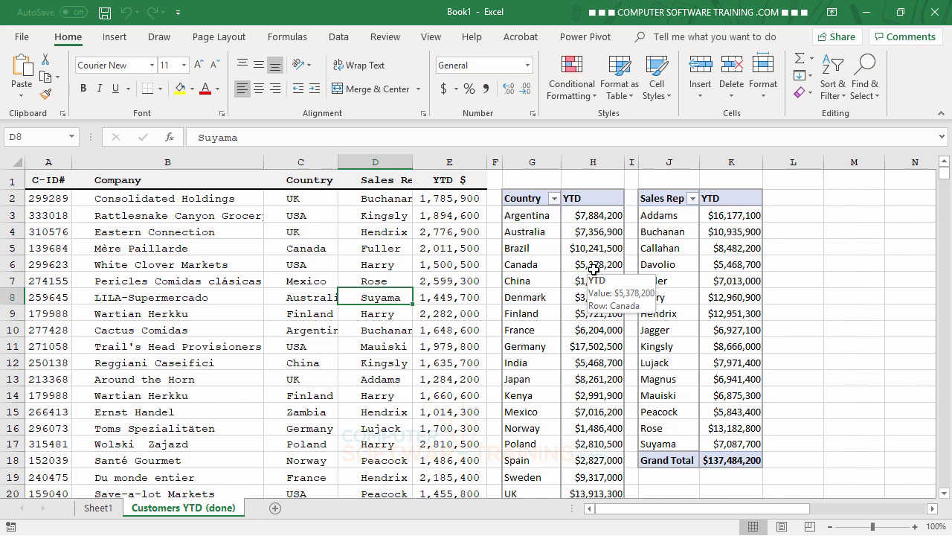
Step: Paste the copied customer data into Sheet1 starting at cell A1 and check the pasted rows
left_click(99, 509)
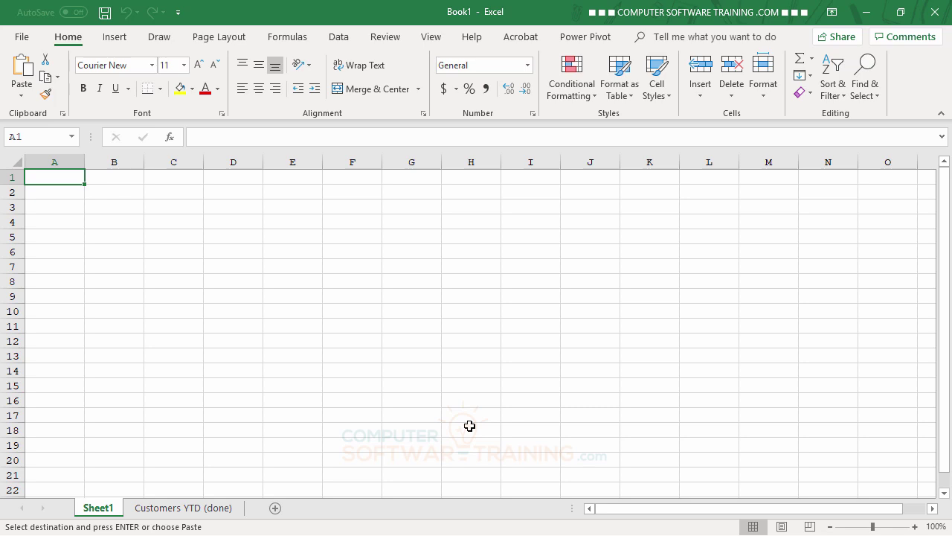
key("ctrl+v")
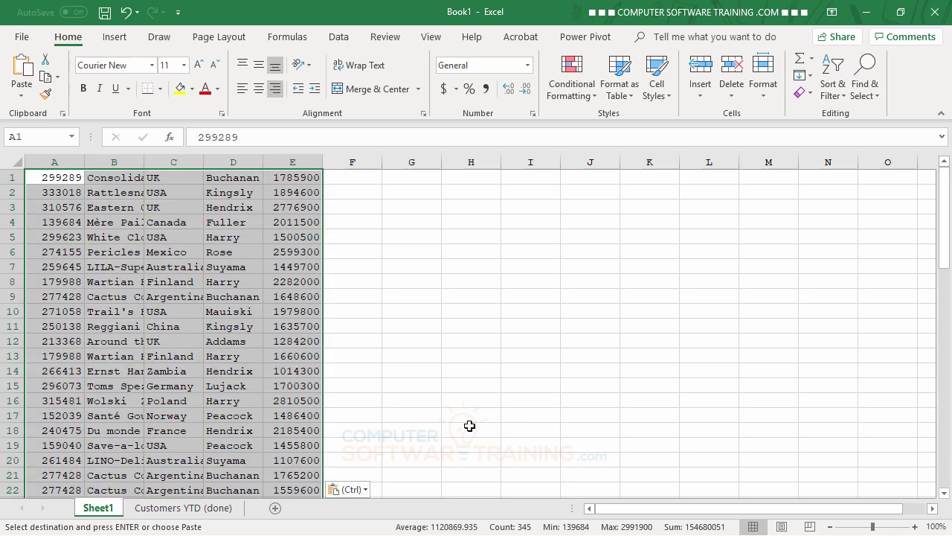
left_click(401, 310)
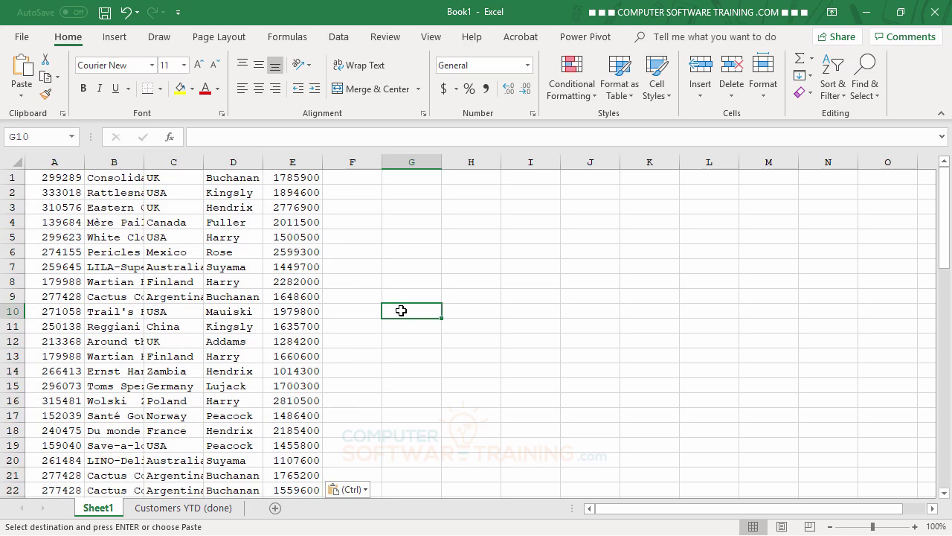
scroll(251, 276, "down", 5)
scroll(251, 276, "up", 3)
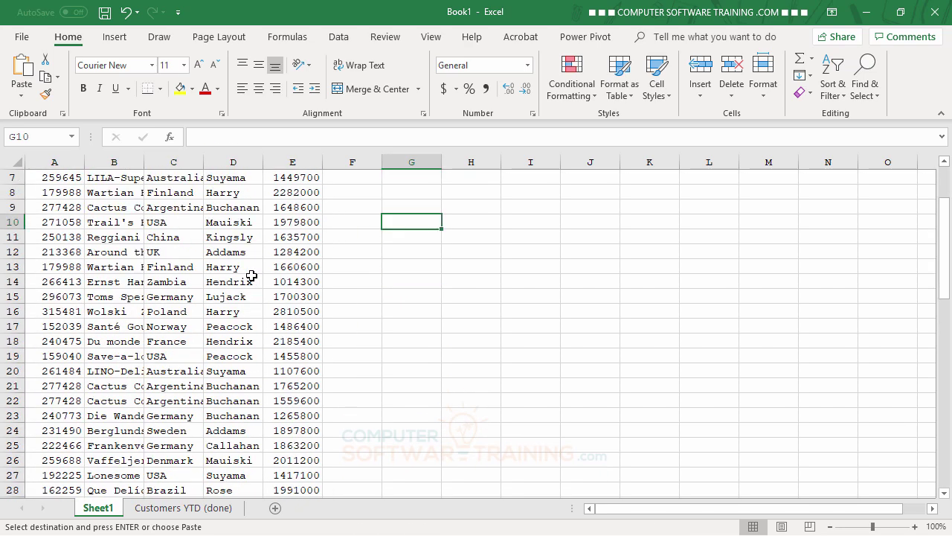
scroll(251, 276, "up", 2)
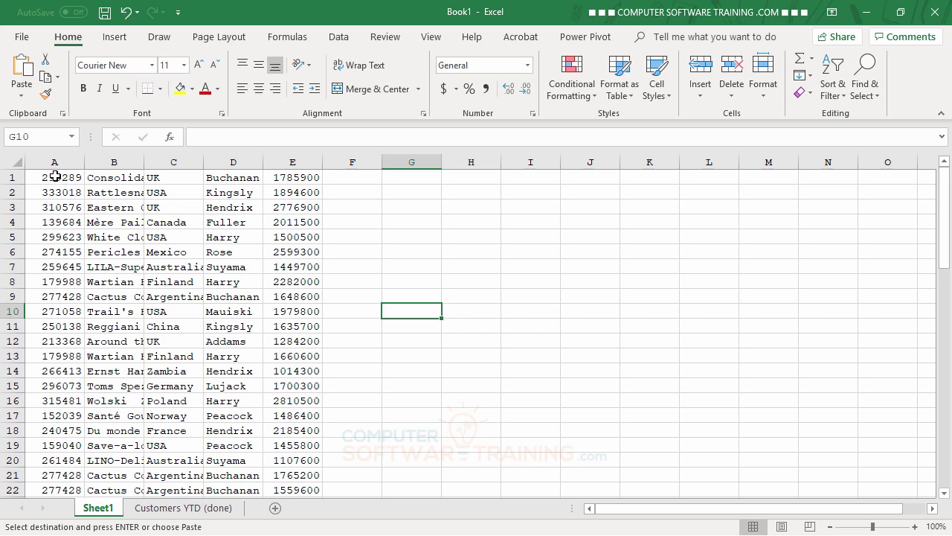
Step: Insert a blank row above the first customer record in Sheet1
right_click(9, 177)
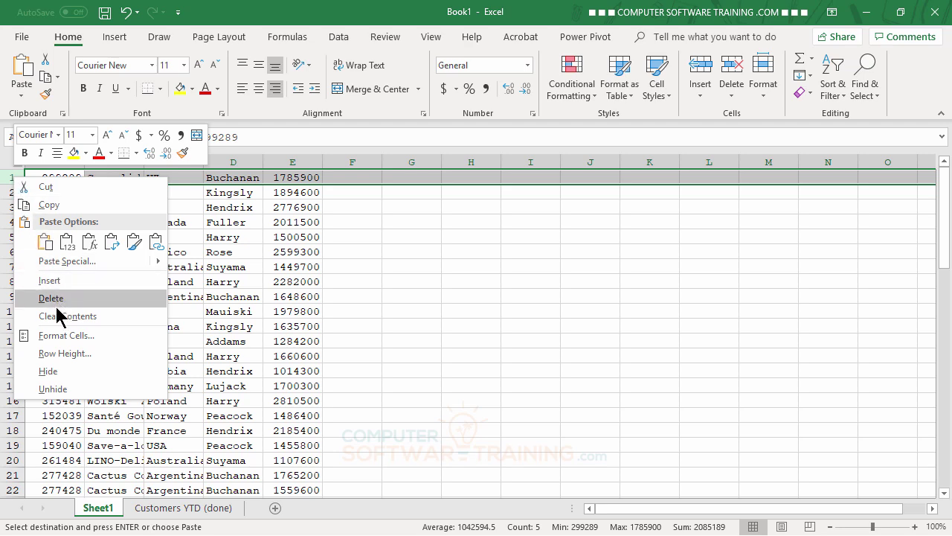
left_click(53, 281)
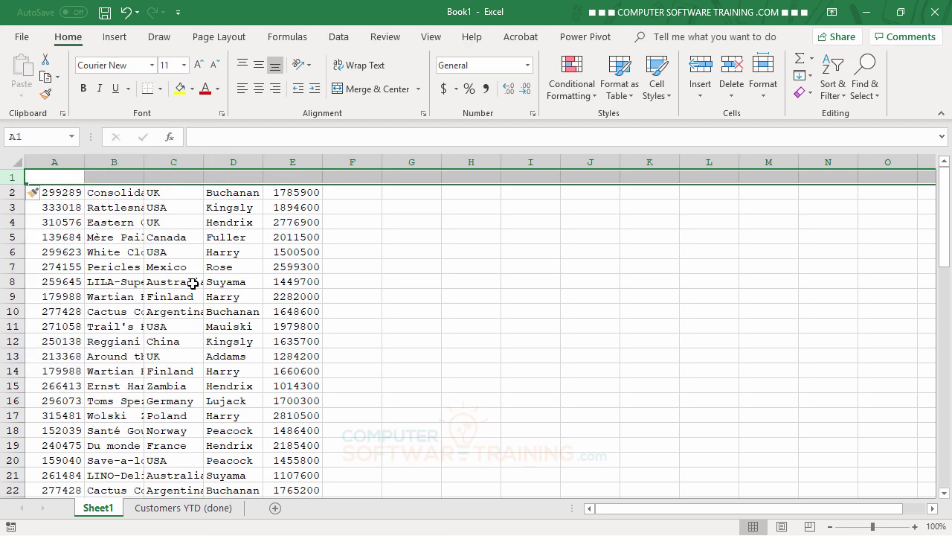
left_click(116, 222)
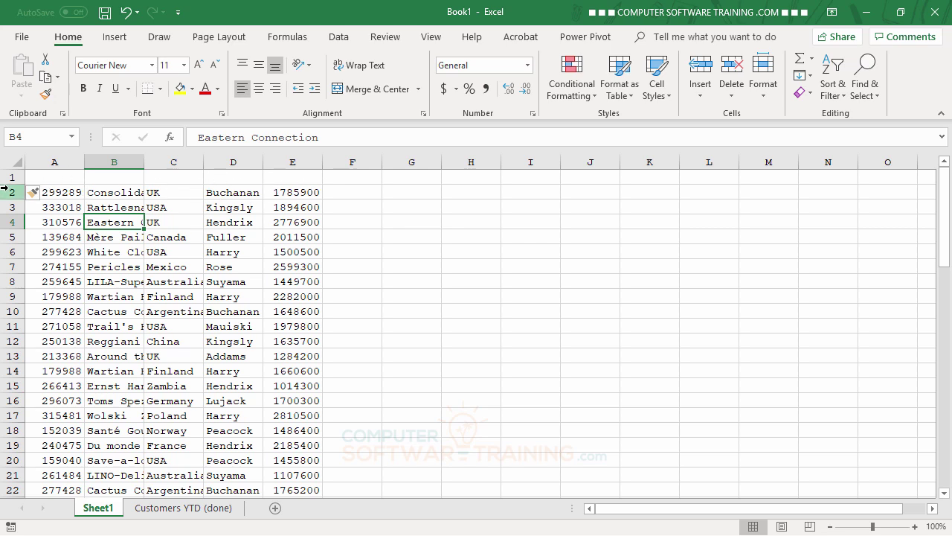
Step: Enter the column headers C-ID#, Company, Country, Sales Rep and YTD $ in cells A1 to E1
left_click(61, 177)
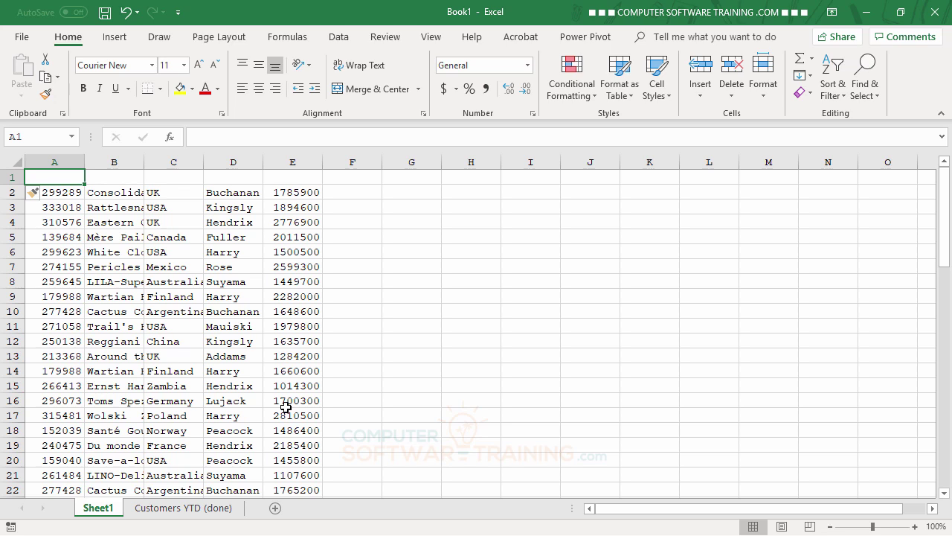
type("C-")
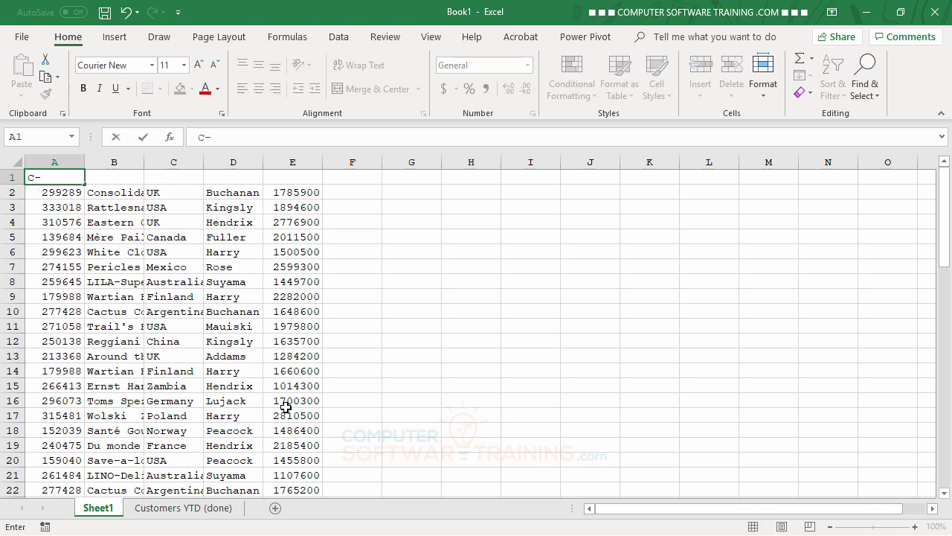
type("ID#")
key("Tab")
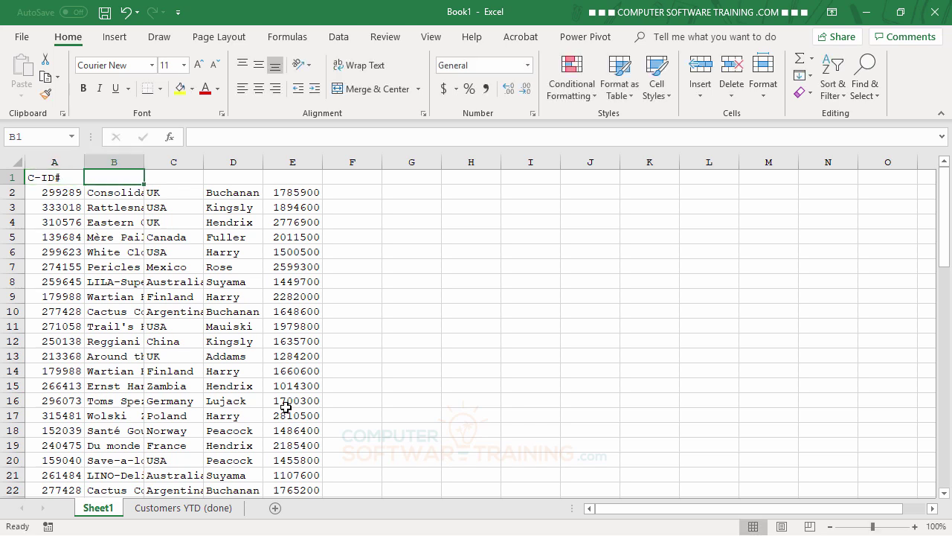
type("Compan")
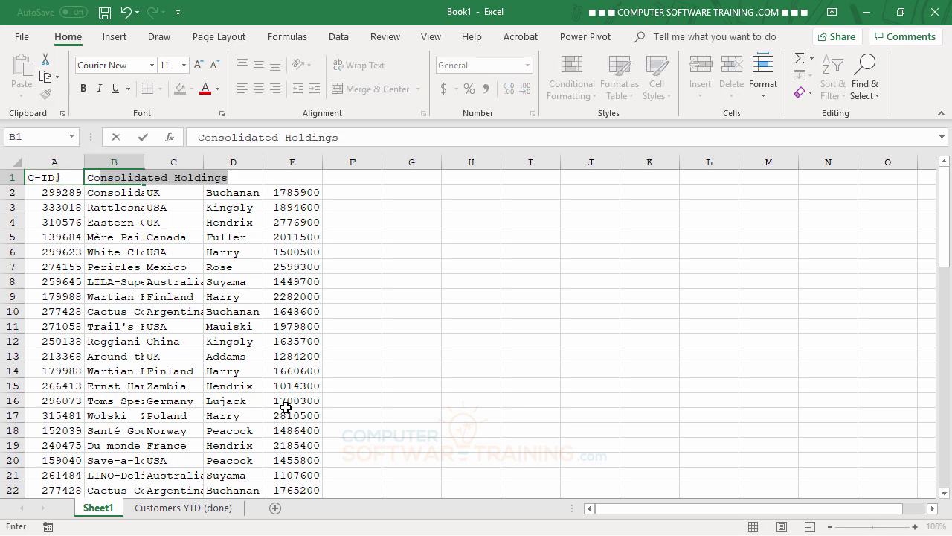
type("y")
key("Tab")
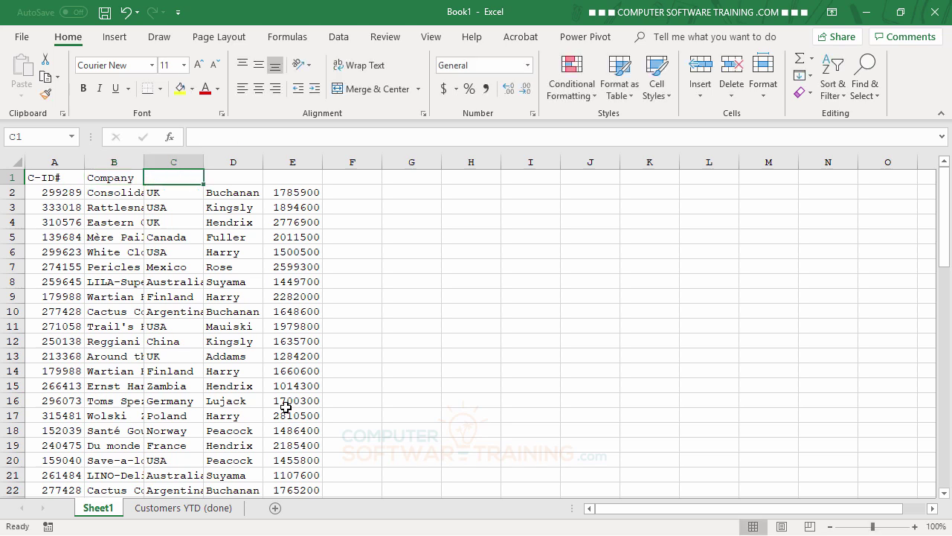
type("Country")
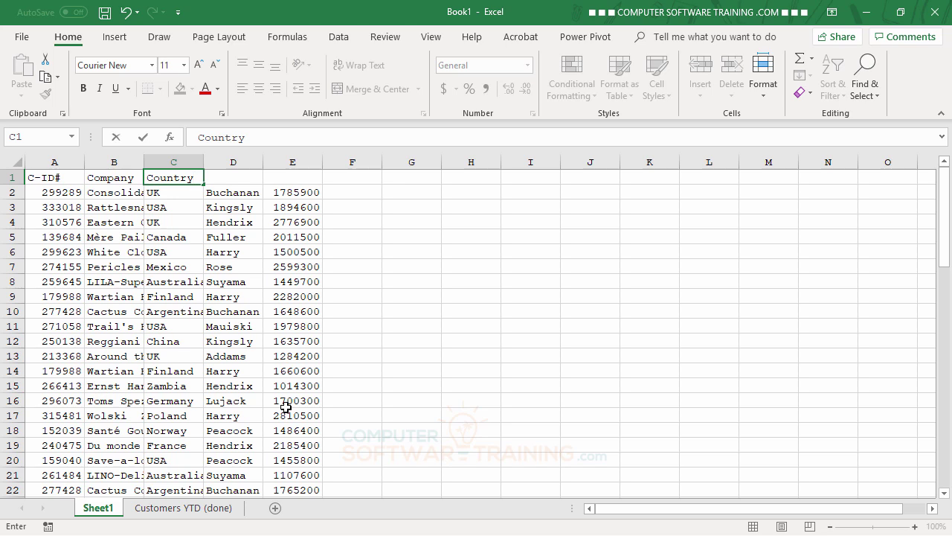
key("Tab")
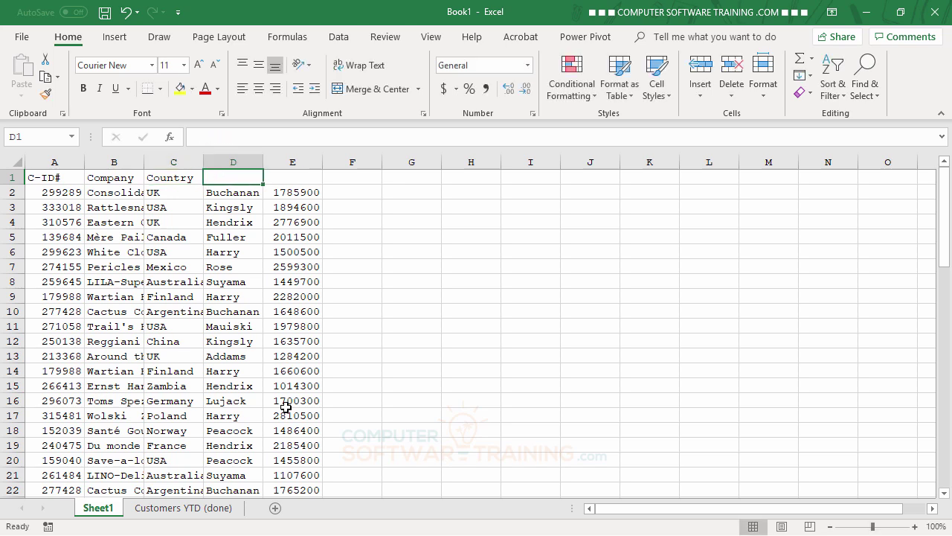
type("Sales")
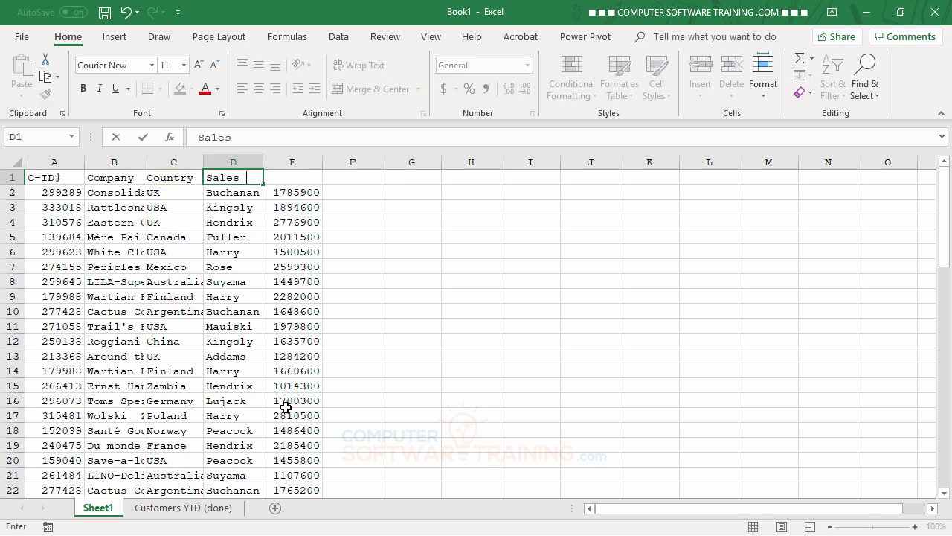
type(" Rep")
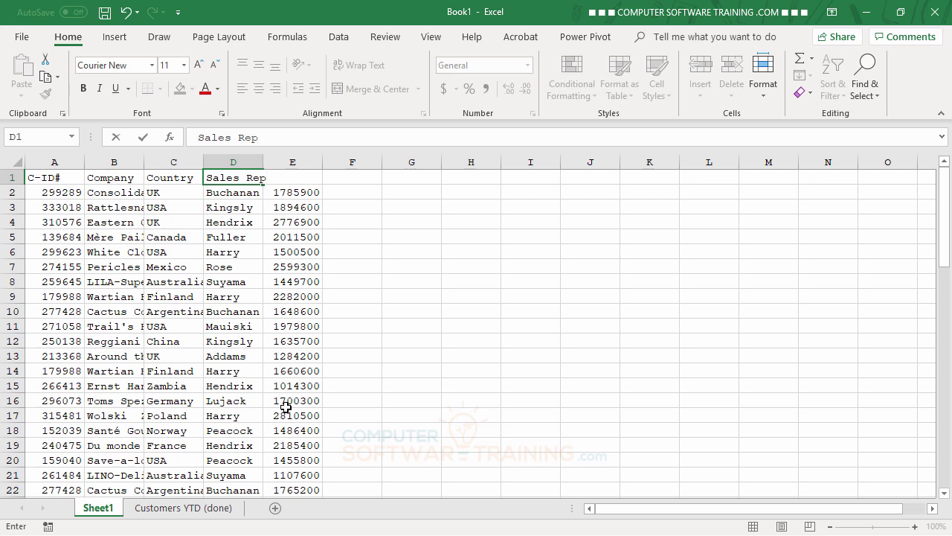
key("Tab")
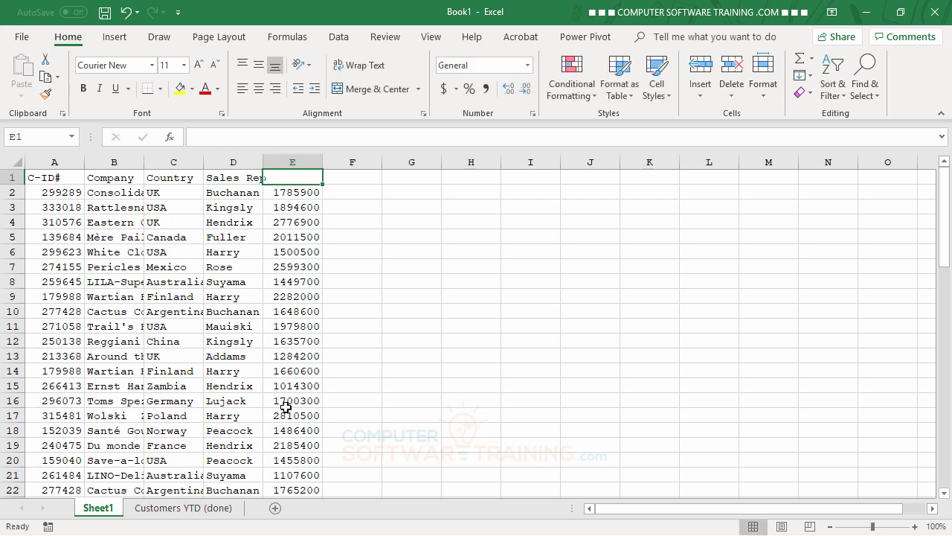
type("YTD $")
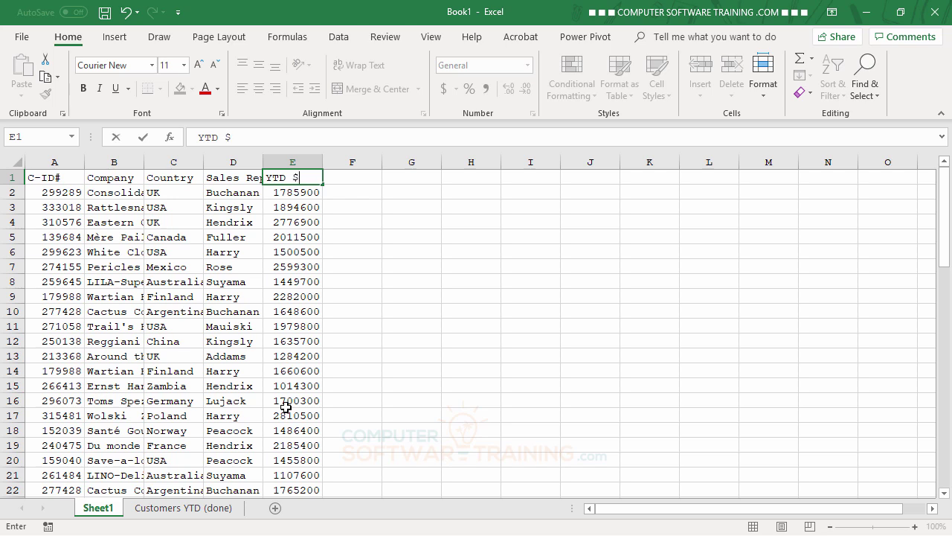
key("Return")
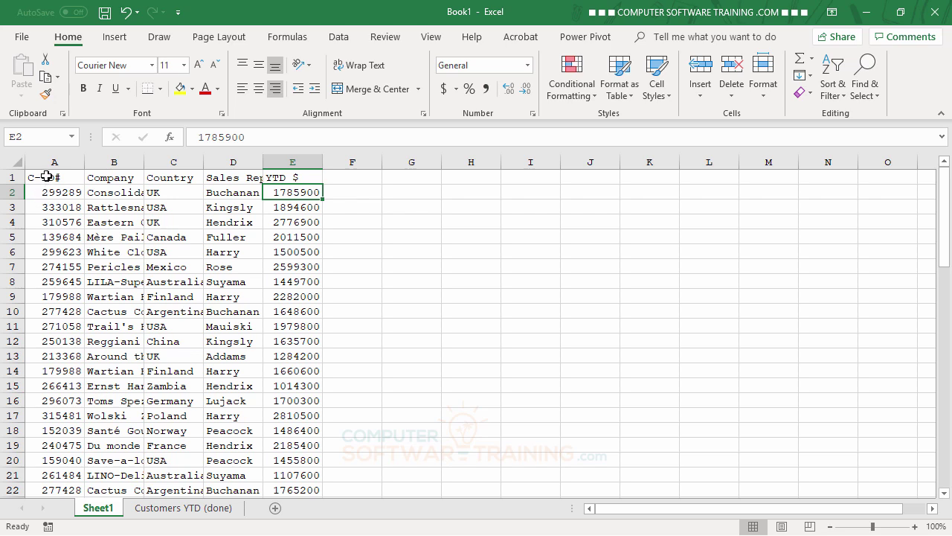
Step: Make the column headers in A1:E1 bold and centre them horizontally
left_click_drag(46, 176, 302, 177)
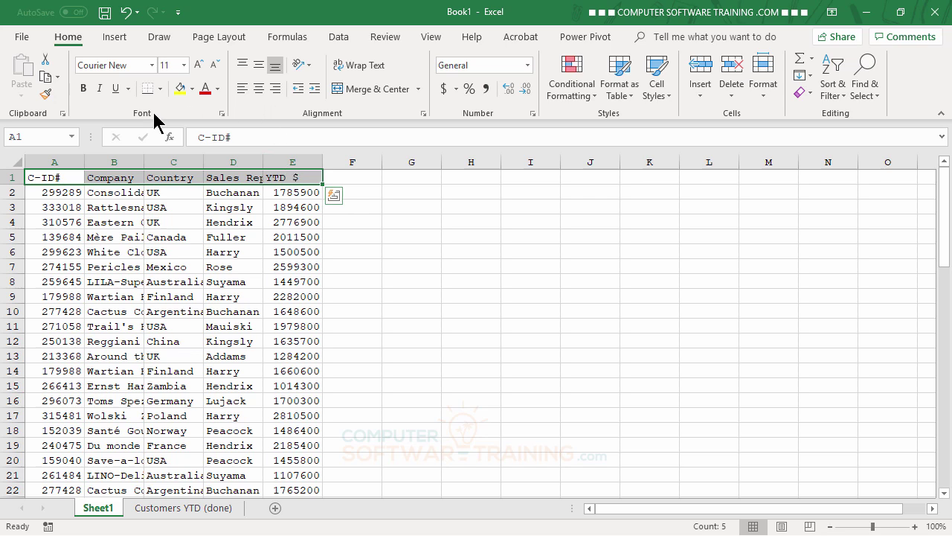
left_click(85, 92)
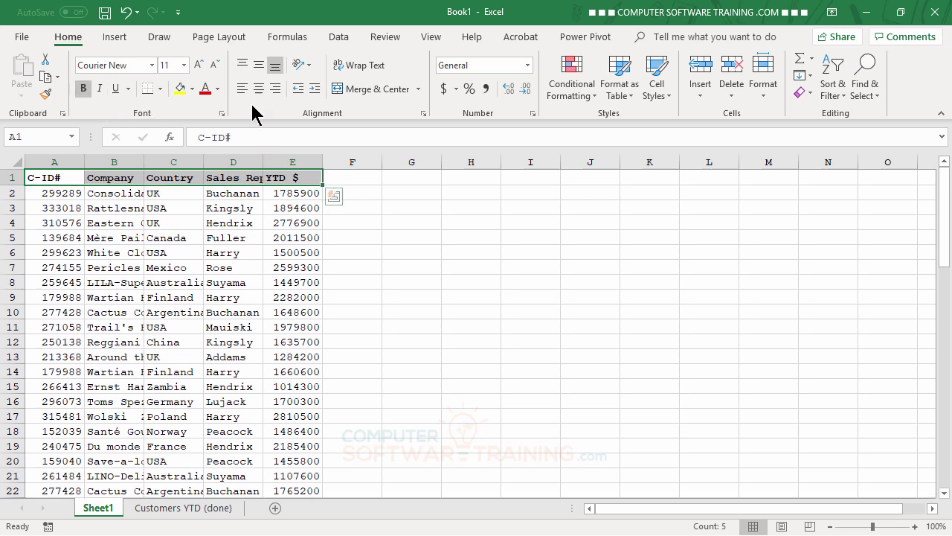
left_click(260, 89)
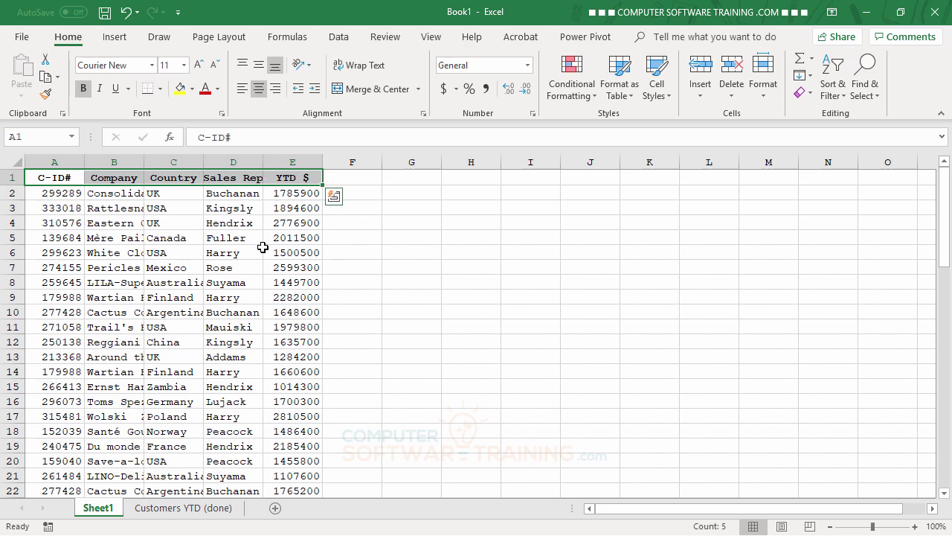
Step: Apply a thick bottom border to the header cells A1:E1
left_click(160, 88)
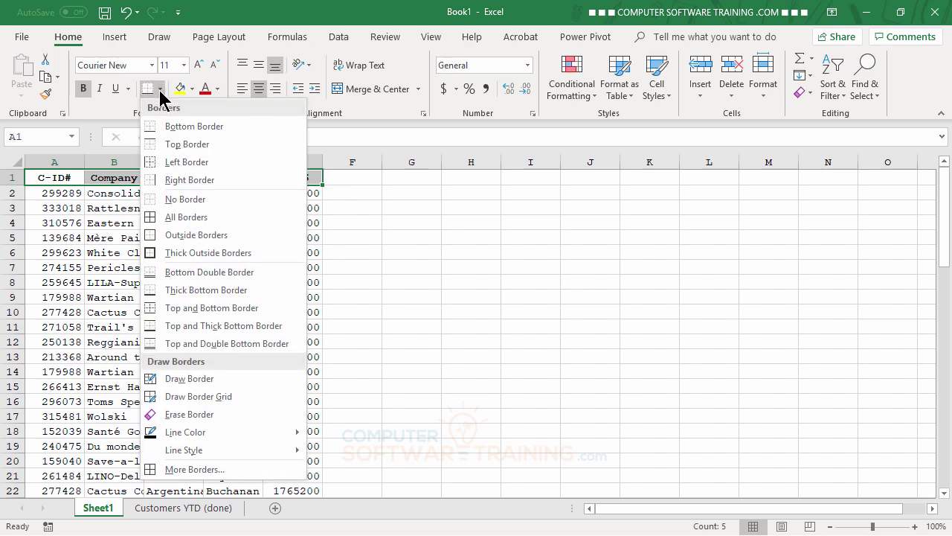
left_click(189, 295)
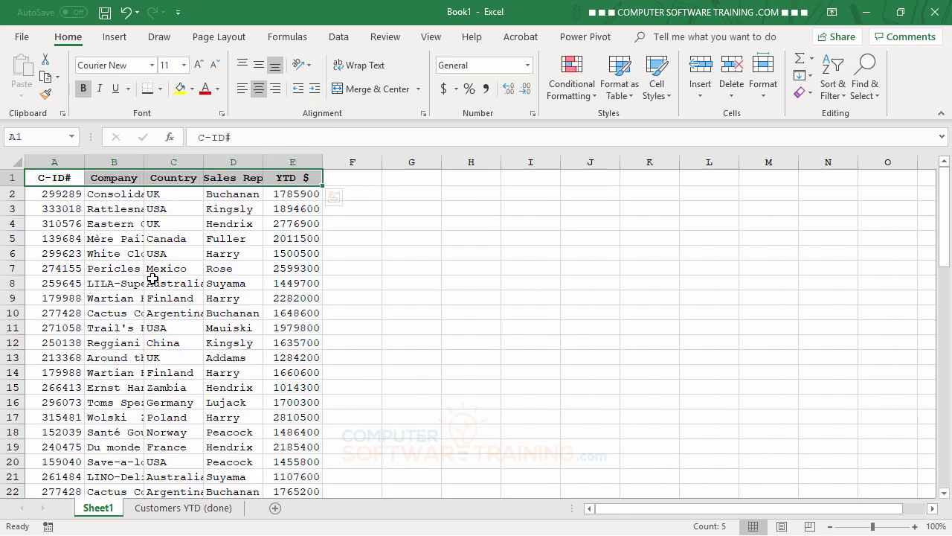
left_click(153, 280)
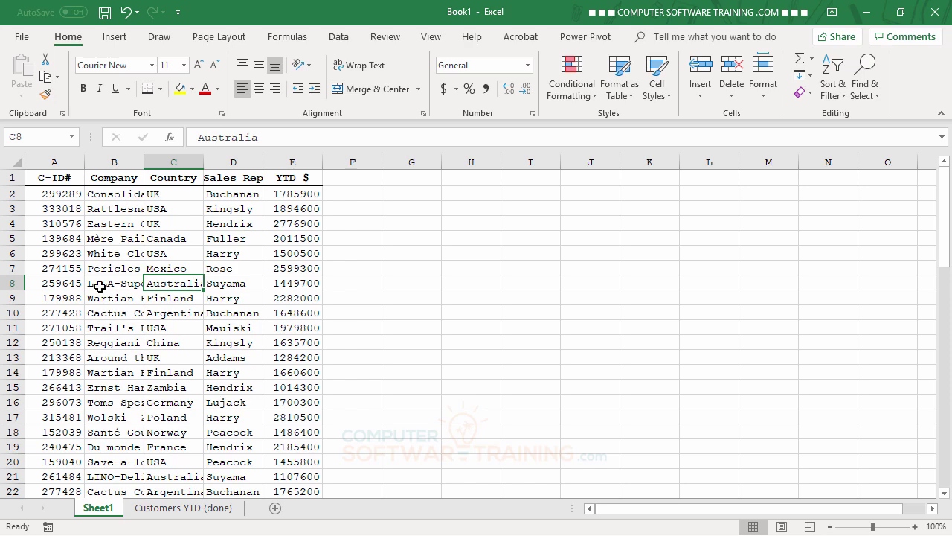
Step: AutoFit the width of all columns in the sheet to their contents
left_click(15, 163)
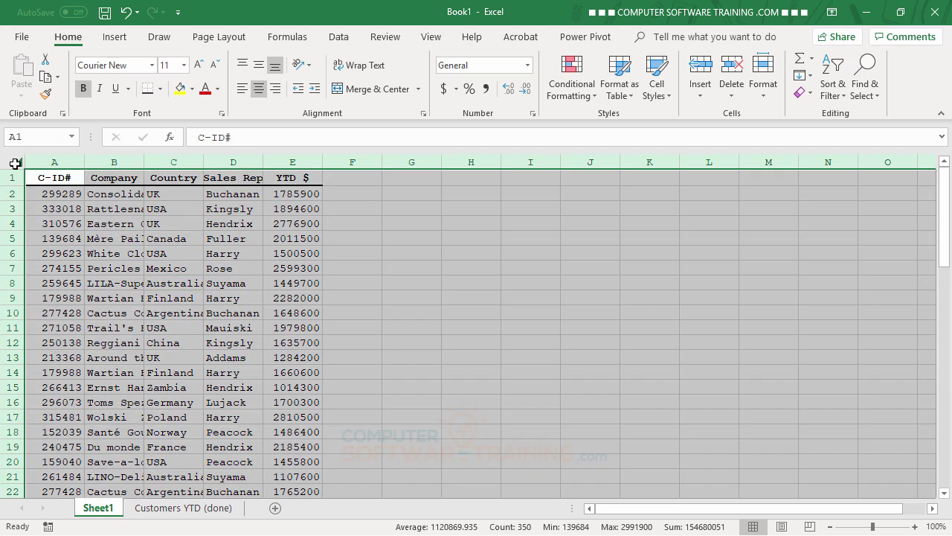
double_click(144, 162)
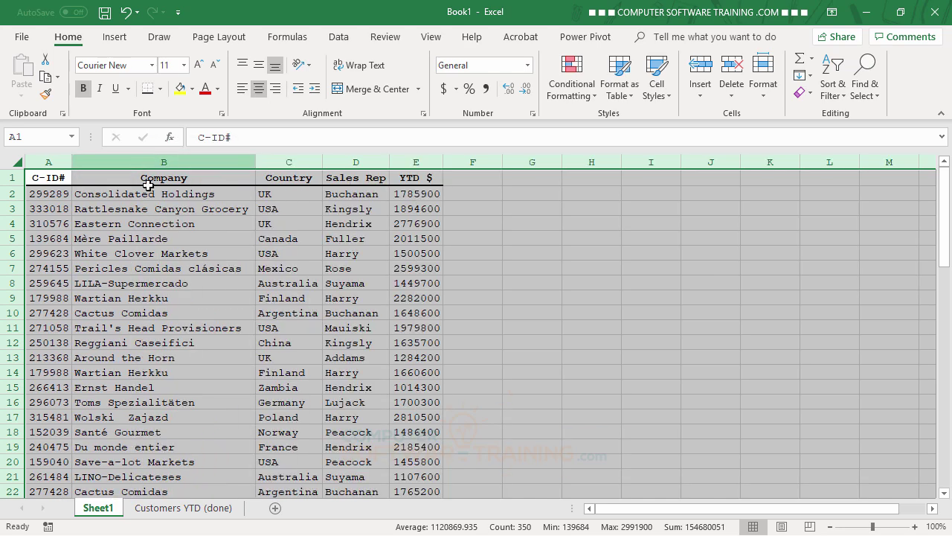
left_click(607, 324)
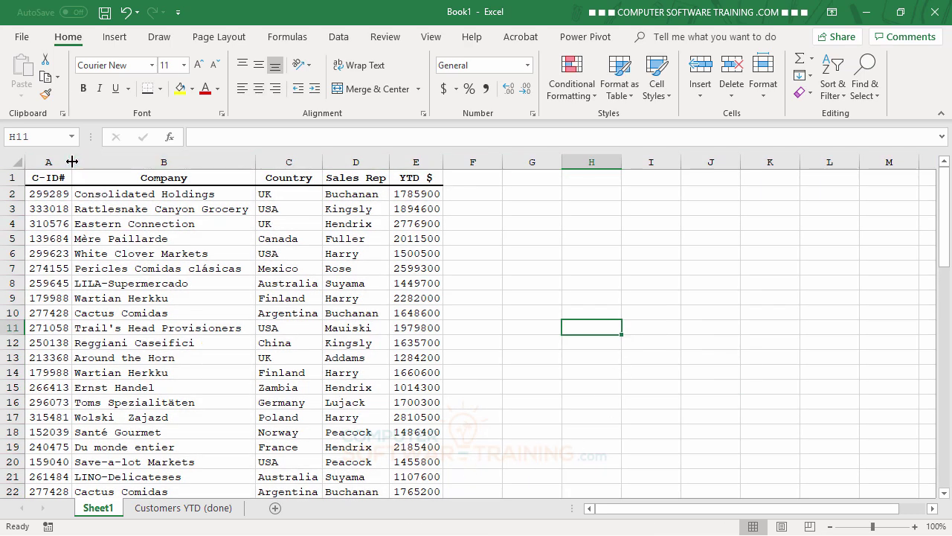
Step: Widen the C-ID#, Company, Country and Sales Rep columns slightly beyond their fitted widths
left_click_drag(73, 161, 77, 163)
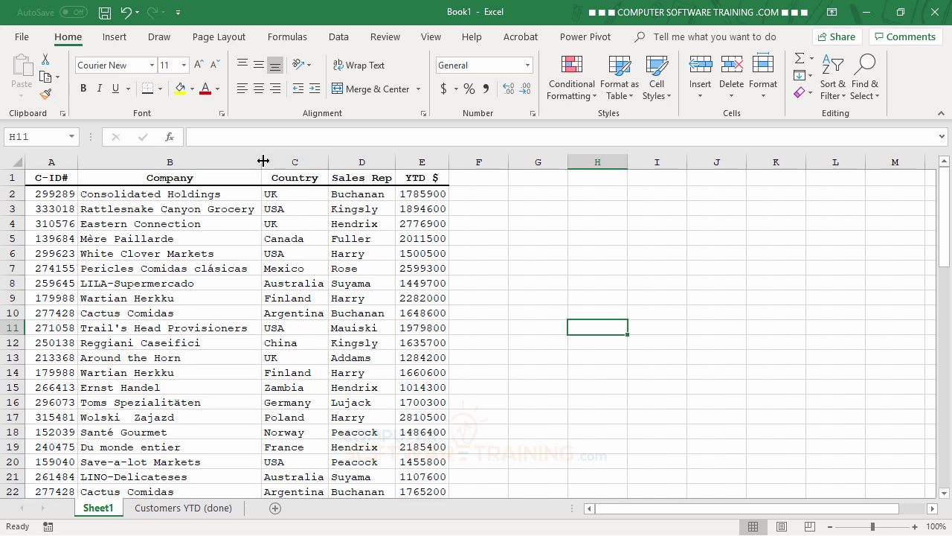
left_click_drag(263, 161, 272, 161)
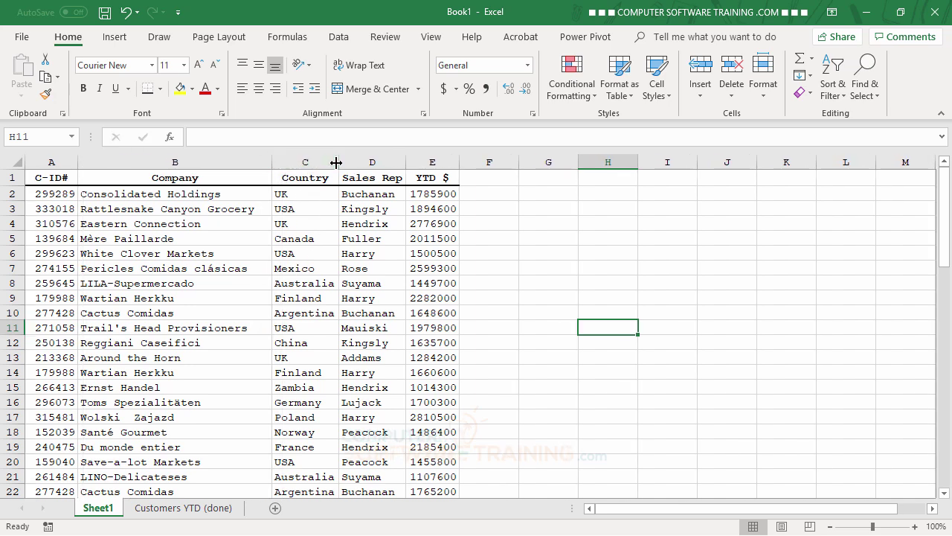
left_click_drag(339, 162, 340, 162)
left_click_drag(408, 163, 412, 163)
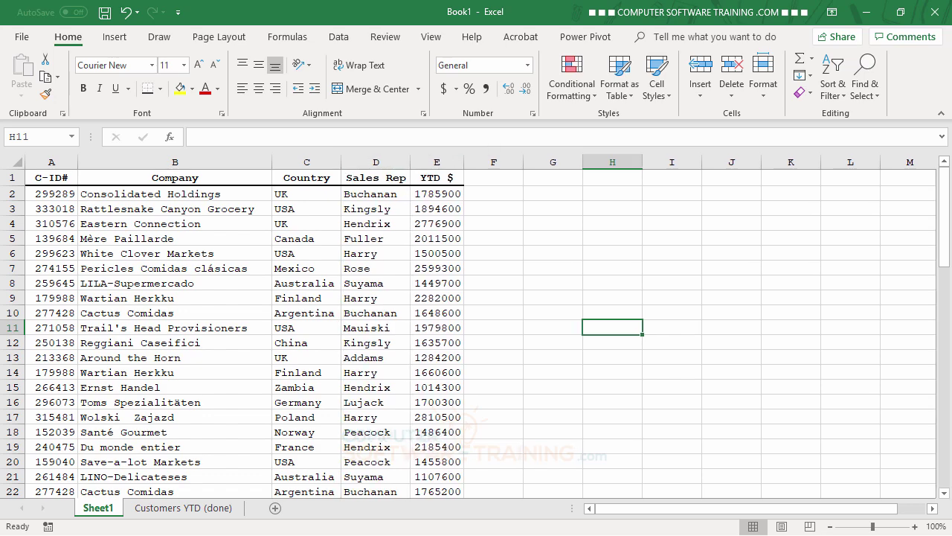
Step: Format the YTD $ values in E2:E70 with comma separators and no decimals, and narrow the column slightly
left_click(429, 195)
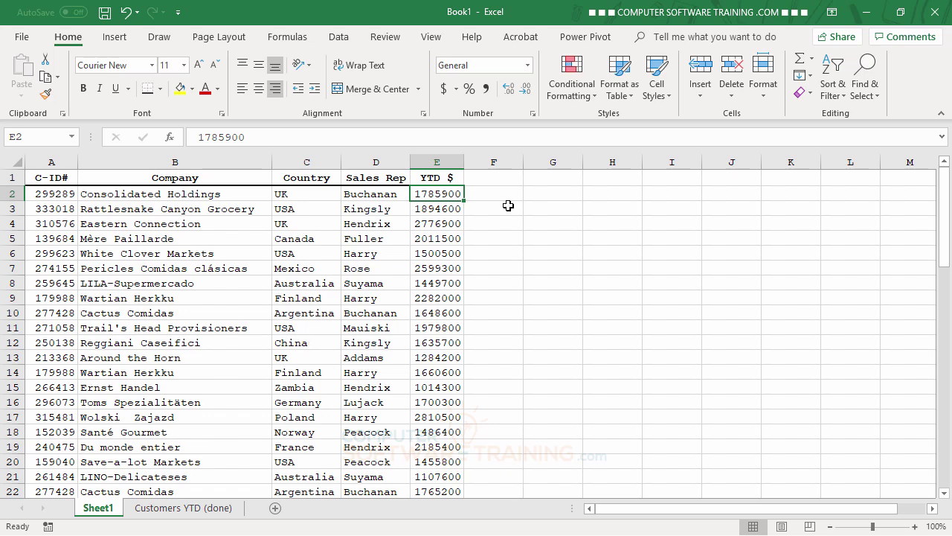
scroll(506, 254, "down", 10)
scroll(507, 258, "down", 5)
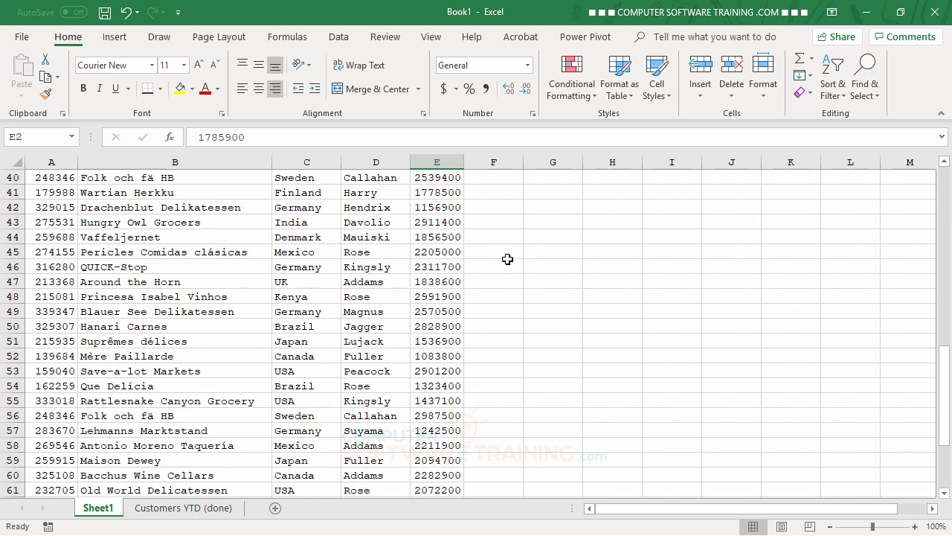
scroll(506, 260, "up", 6)
scroll(506, 260, "up", 9)
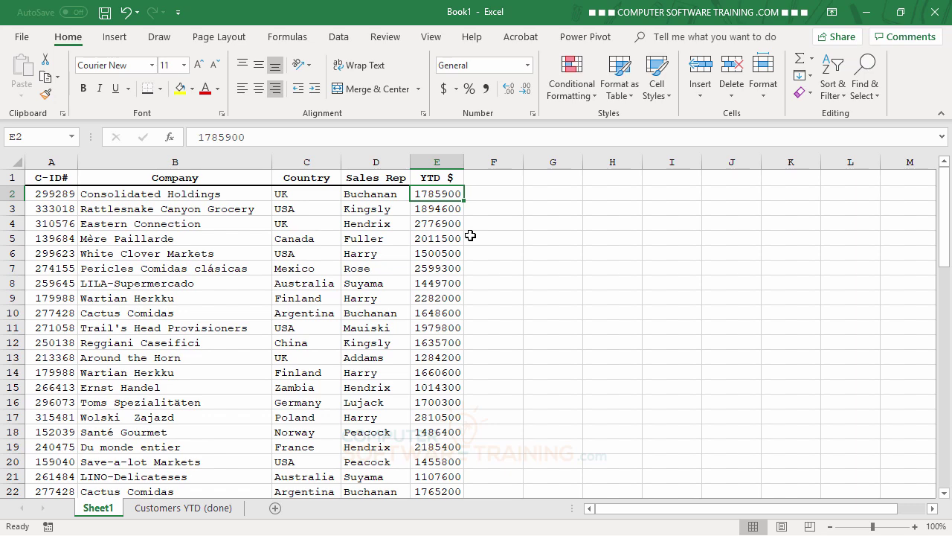
key("ctrl+shift+Down")
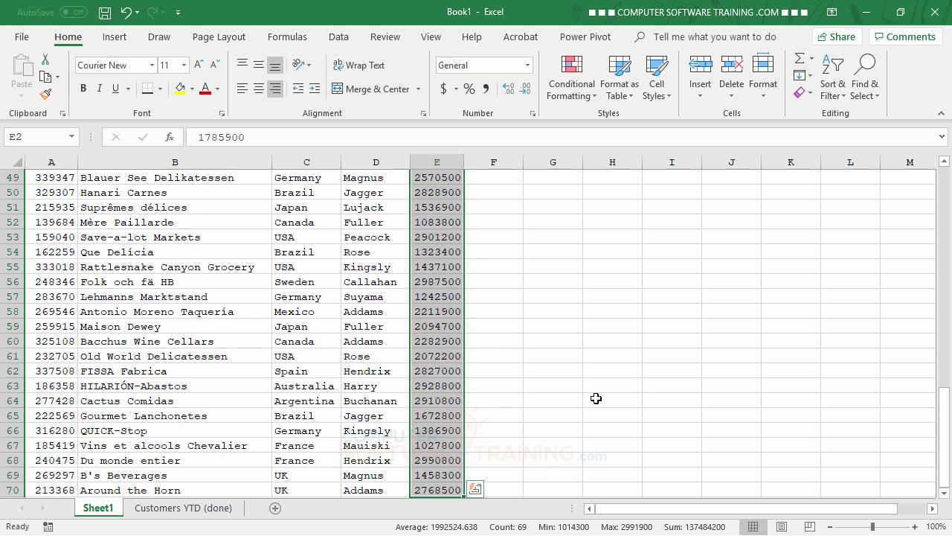
scroll(596, 398, "up", 12)
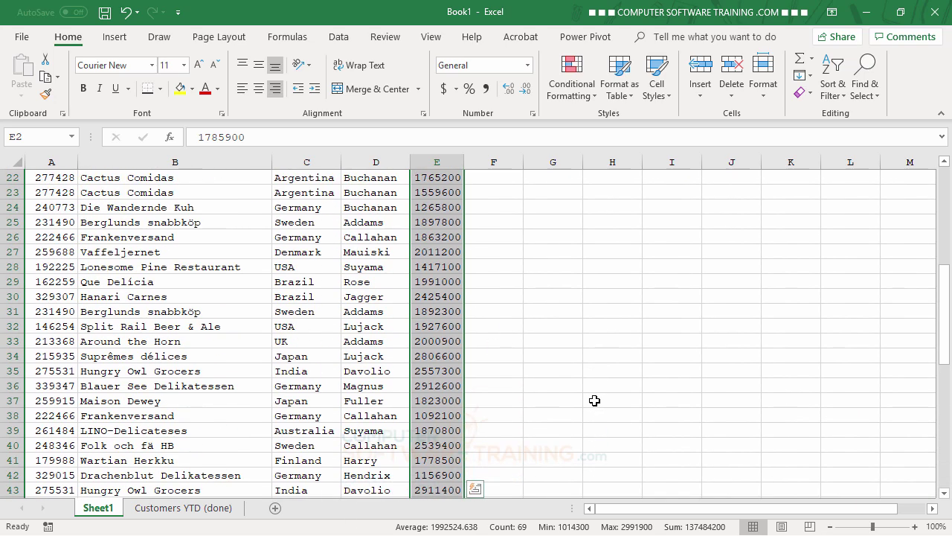
scroll(594, 400, "up", 4)
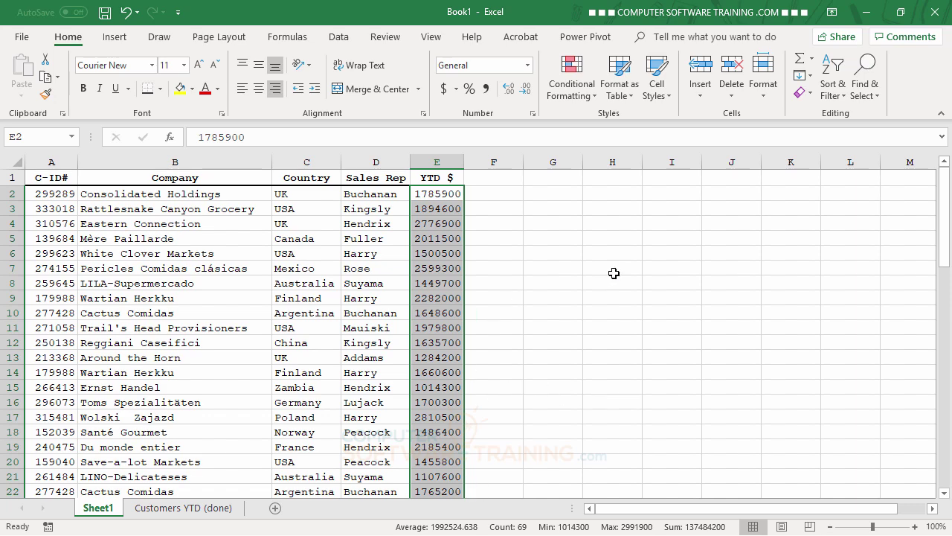
left_click(487, 90)
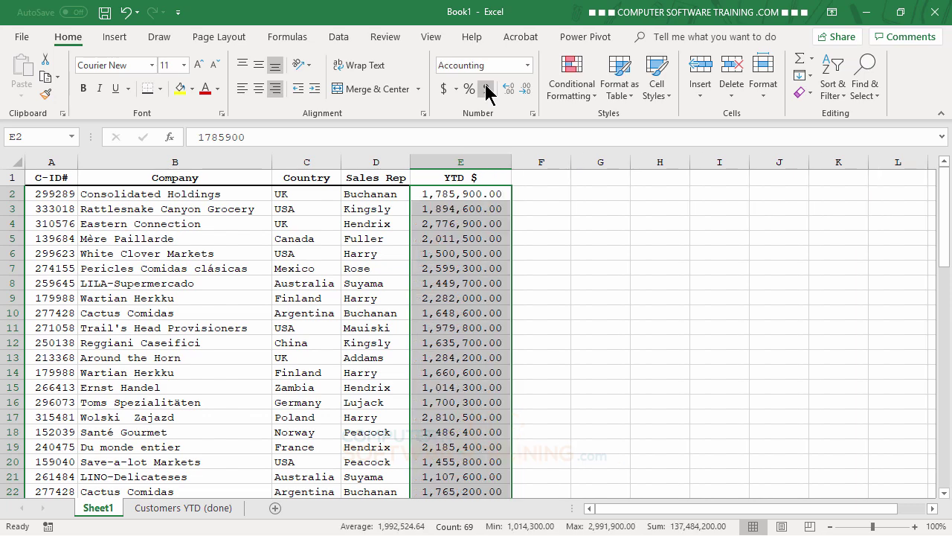
left_click(528, 89)
left_click(528, 89)
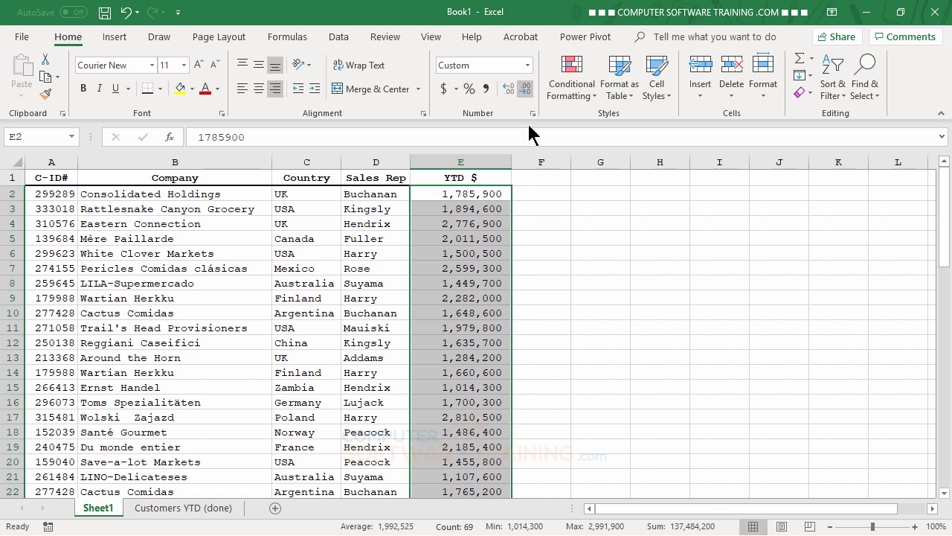
left_click_drag(515, 164, 490, 164)
left_click(629, 327)
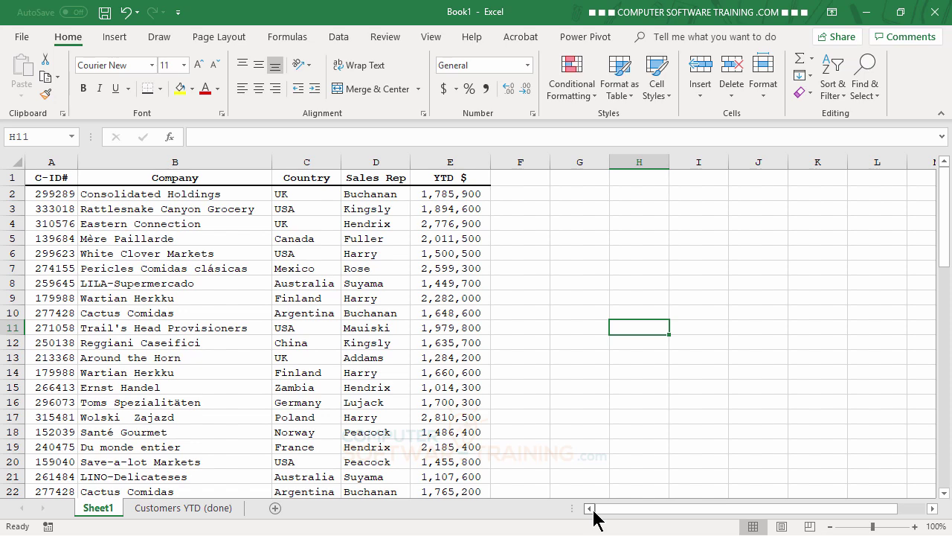
Step: Sort the customer list by Company from A to Z and check the resulting order
left_click(207, 254)
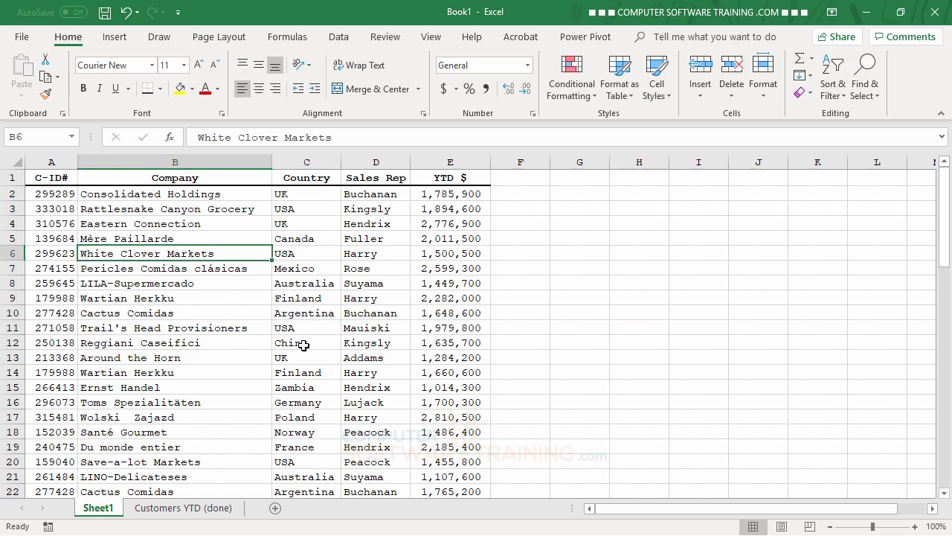
left_click(341, 39)
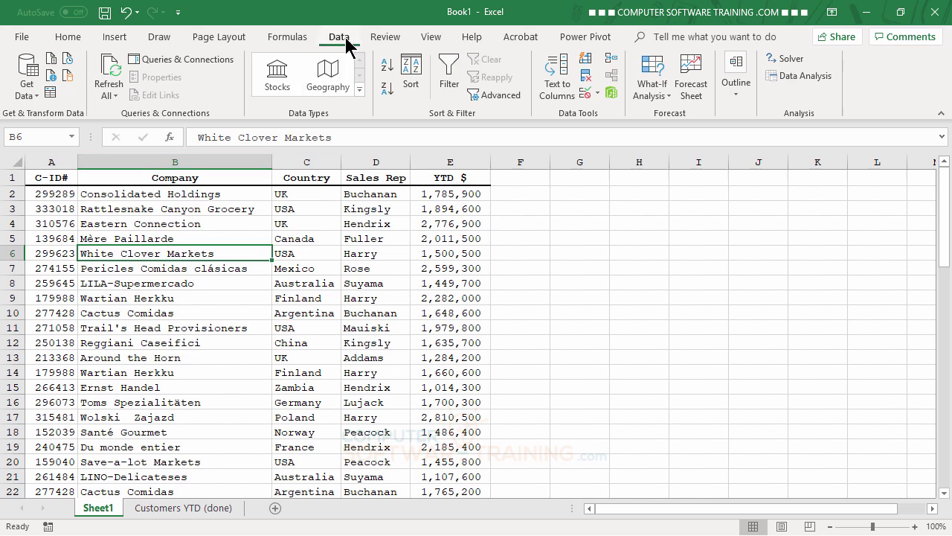
left_click(386, 66)
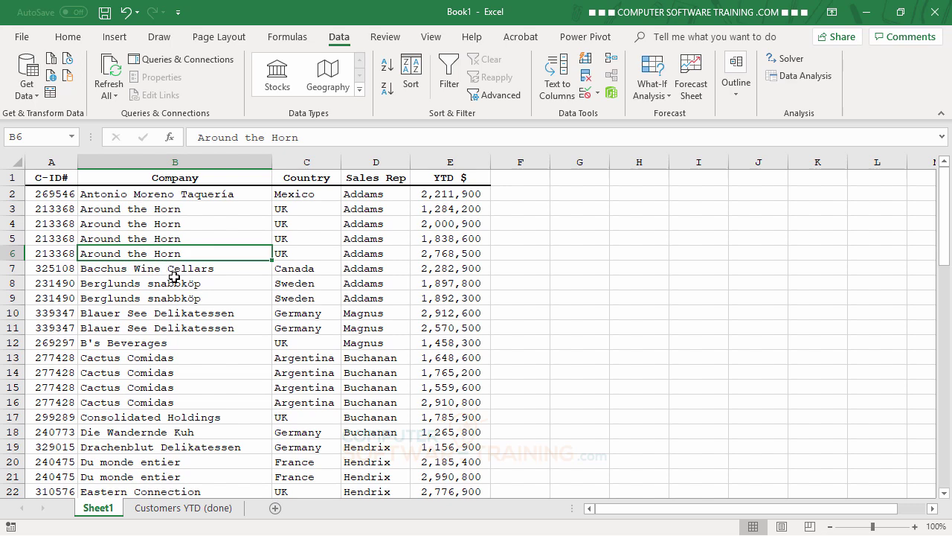
scroll(196, 322, "down", 5)
scroll(196, 322, "up", 5)
scroll(163, 438, "down", 4)
scroll(167, 438, "up", 4)
Step: Sort the customer list by YTD $ from largest to smallest
left_click(440, 207)
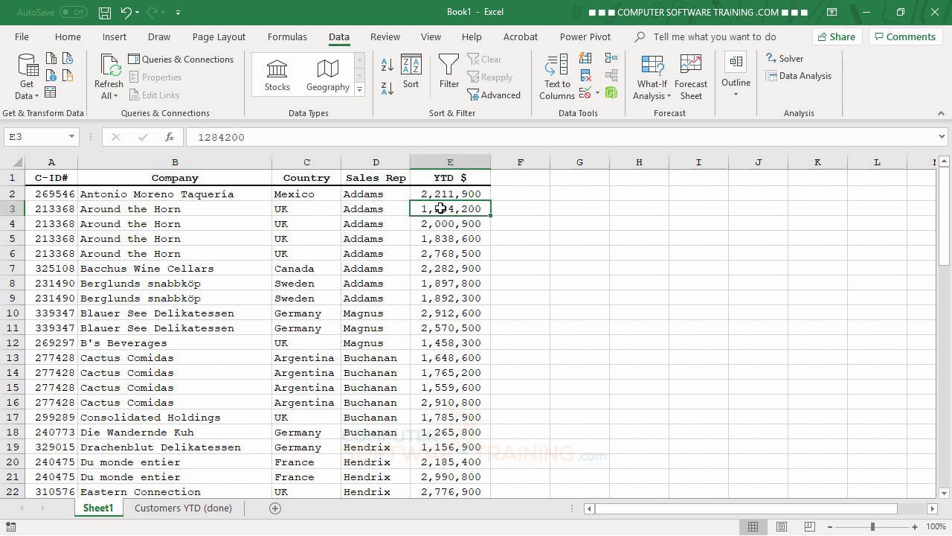
left_click(387, 90)
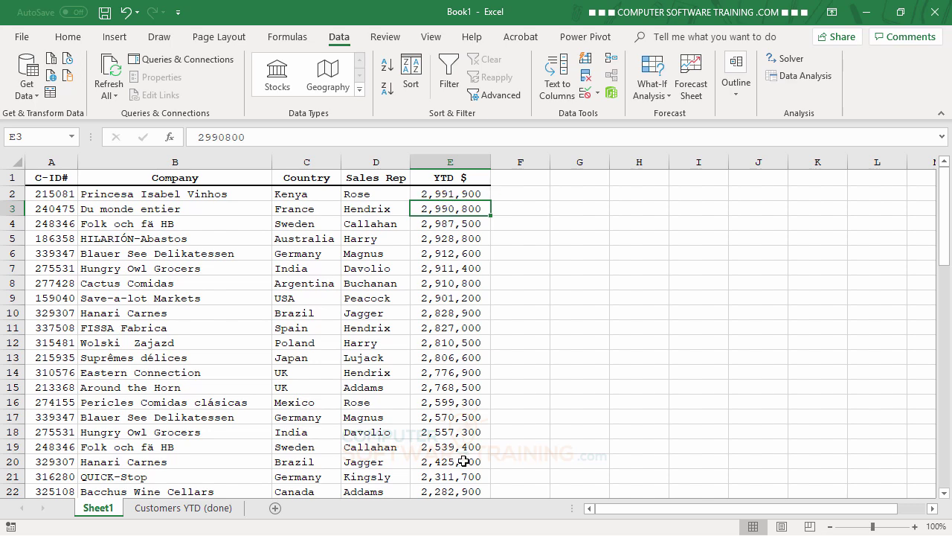
scroll(470, 451, "down", 4)
scroll(470, 448, "up", 4)
Step: Turn on filtering for the list and show only rows with the same Sales Rep as row 3
left_click(189, 211)
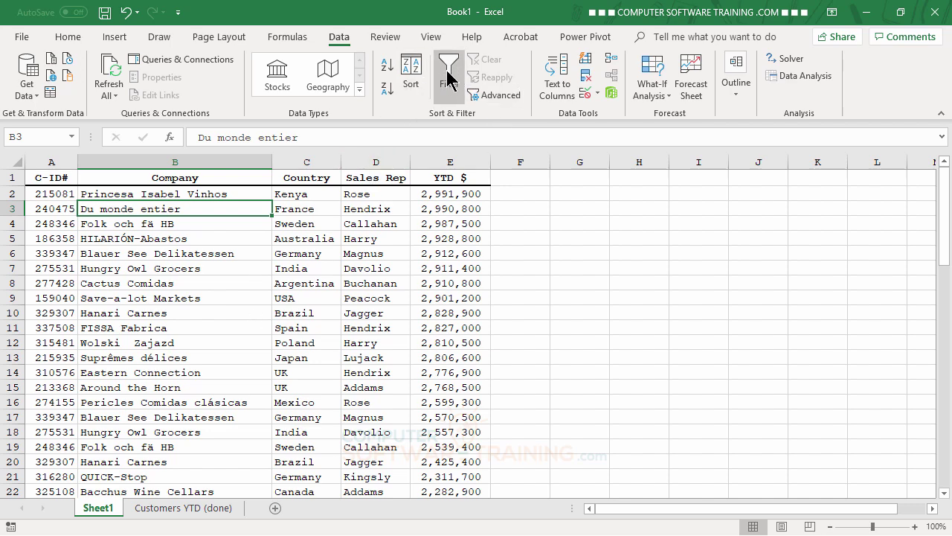
left_click(447, 77)
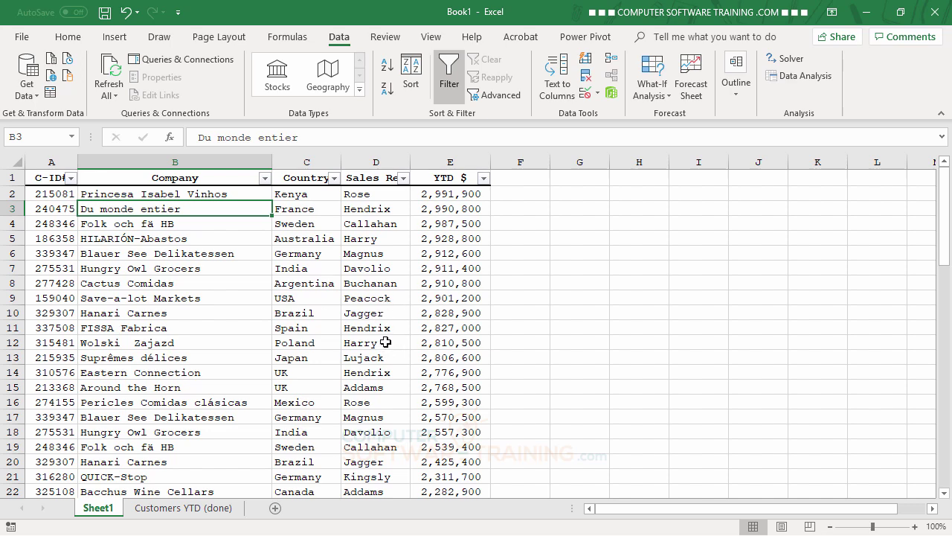
left_click(402, 178)
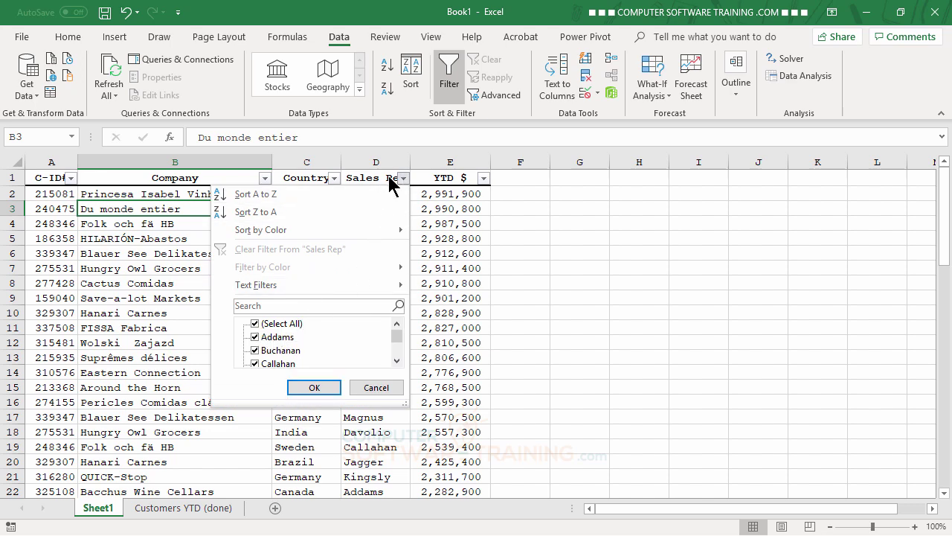
left_click(255, 324)
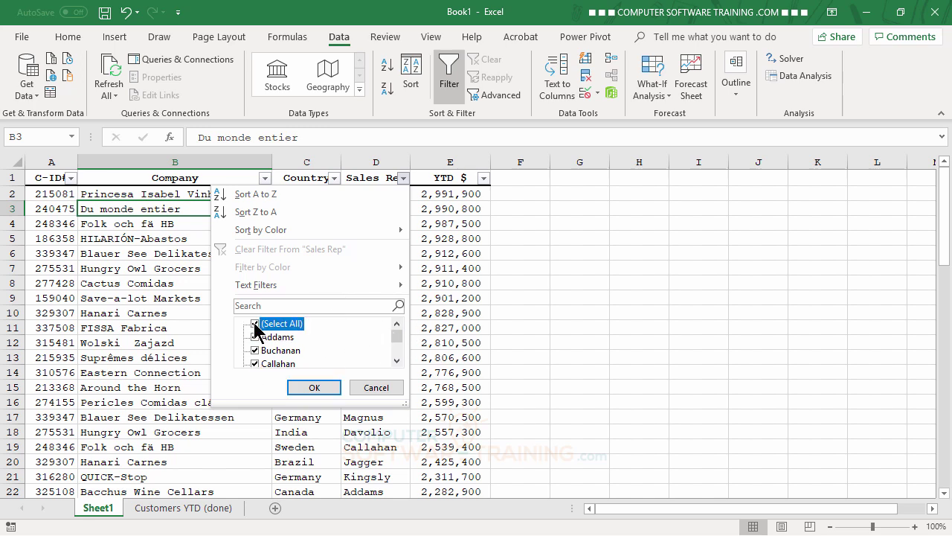
left_click(397, 361)
left_click(397, 361)
left_click(397, 361)
left_click(398, 361)
left_click(398, 361)
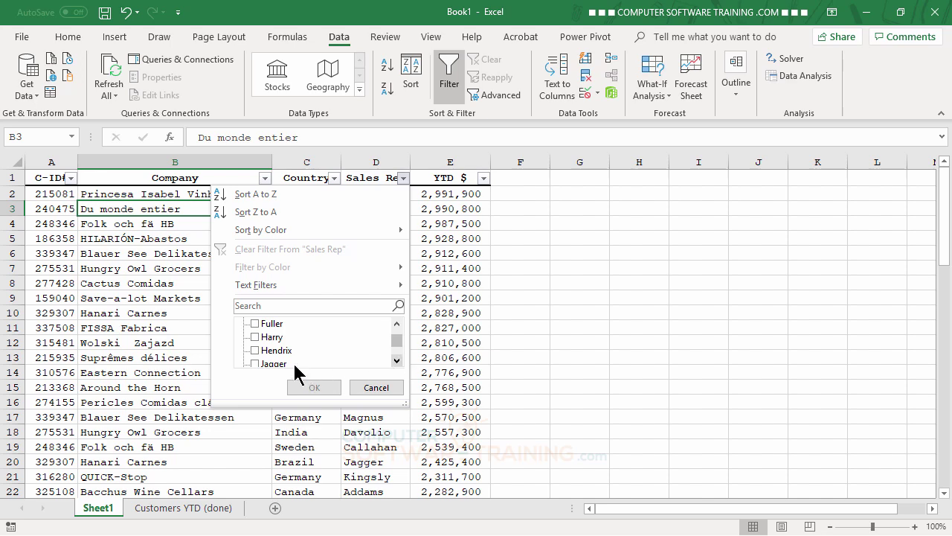
left_click(255, 350)
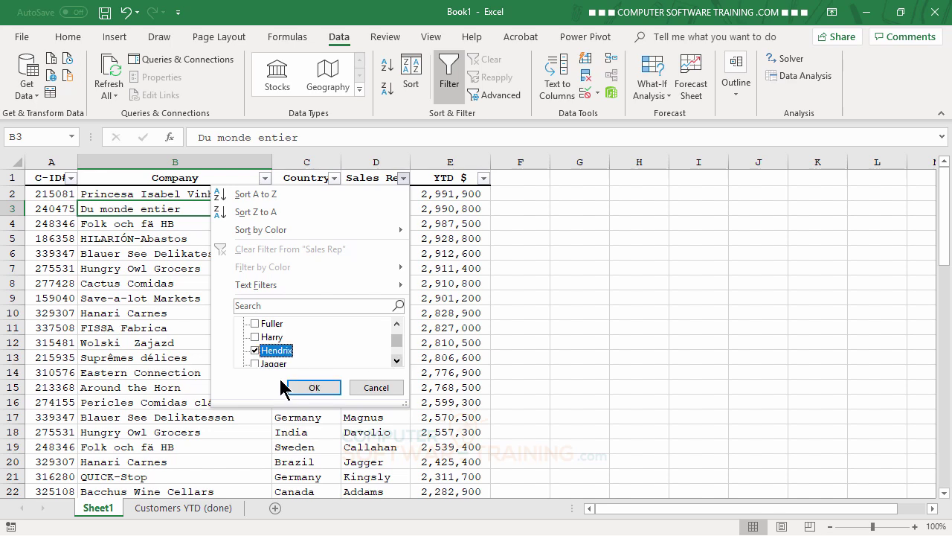
left_click(305, 390)
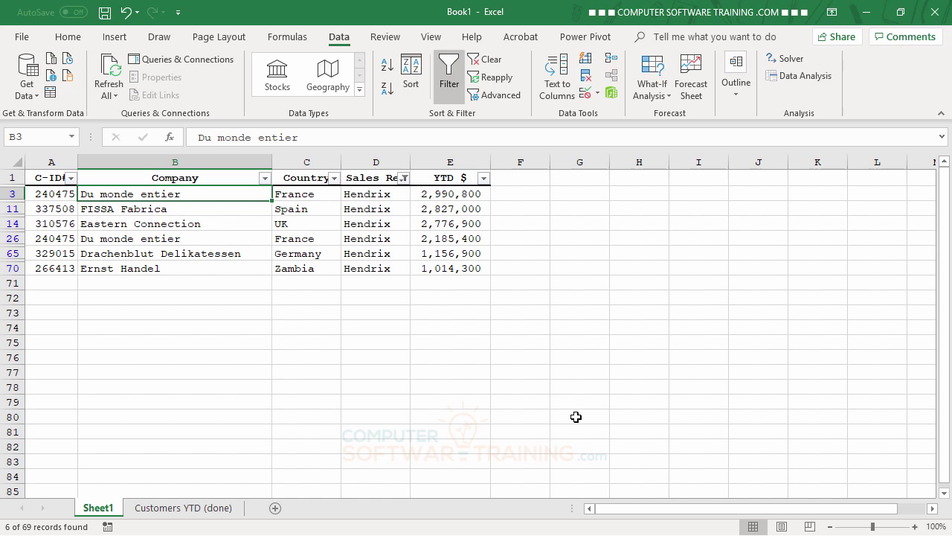
Step: Filter the Country column further to show only France
left_click(334, 178)
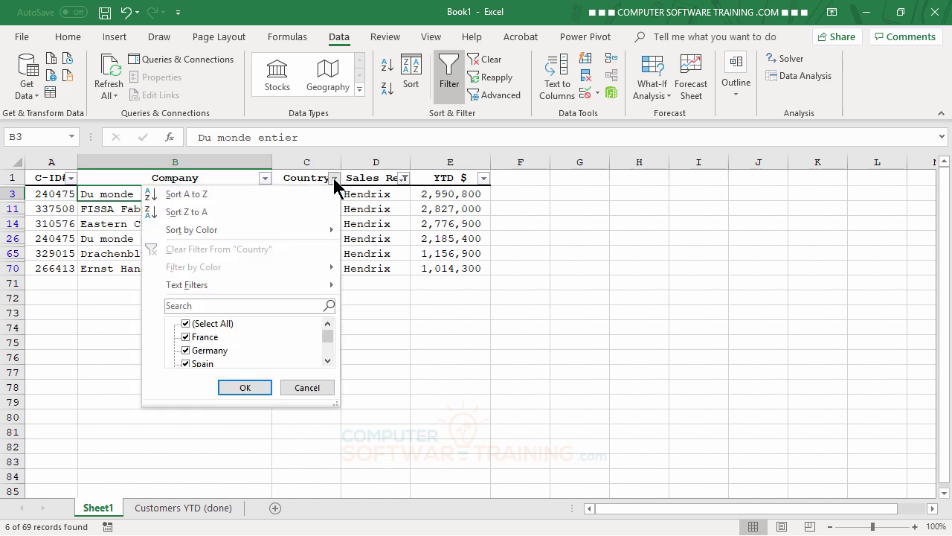
left_click(191, 326)
left_click(187, 337)
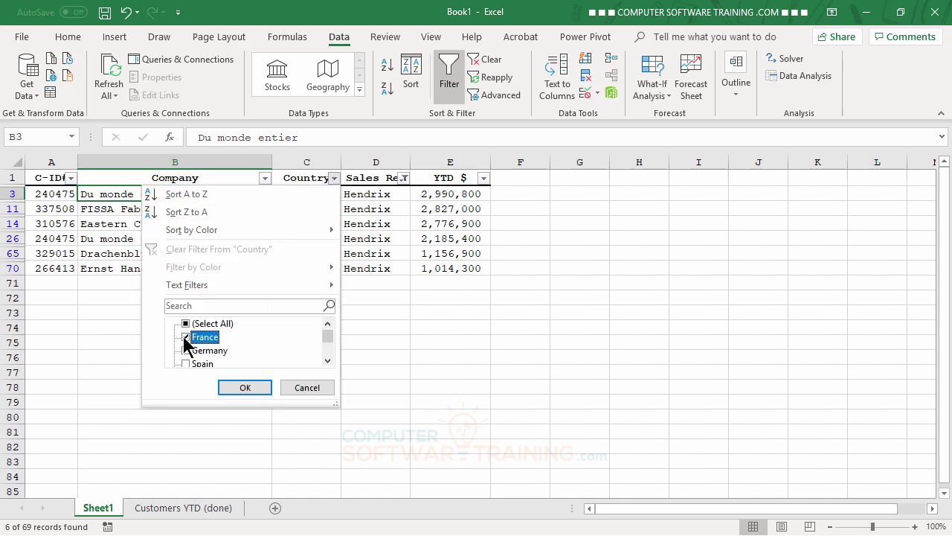
left_click(245, 387)
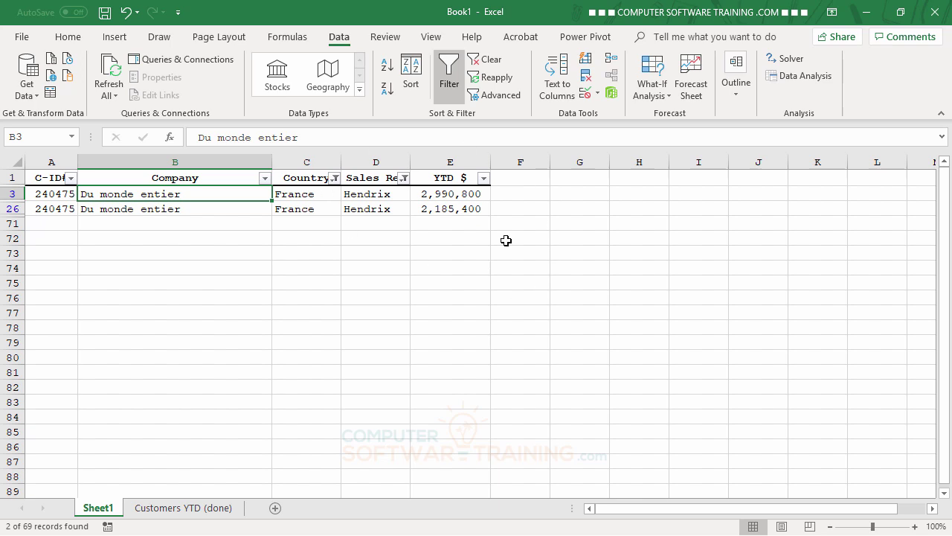
Step: Clear all filters from the list and turn filtering off
left_click(482, 65)
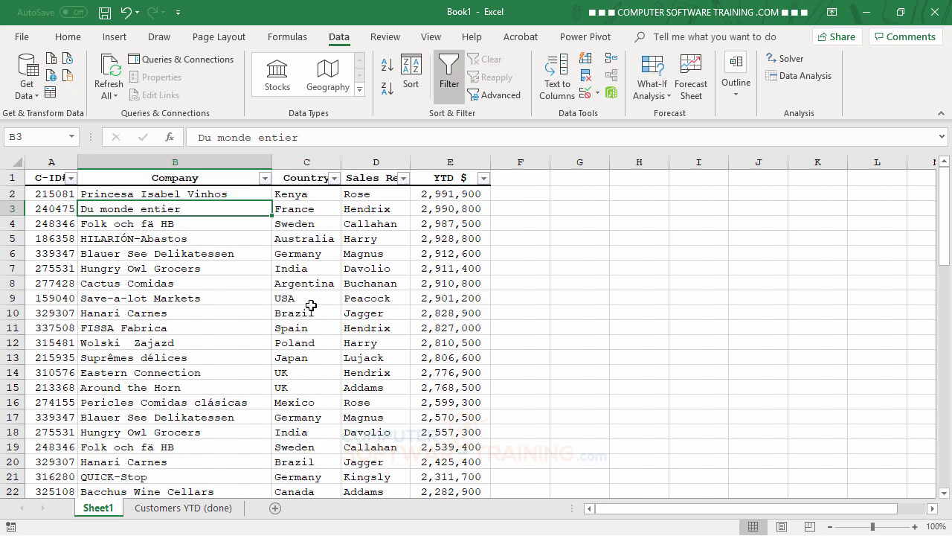
left_click(313, 309)
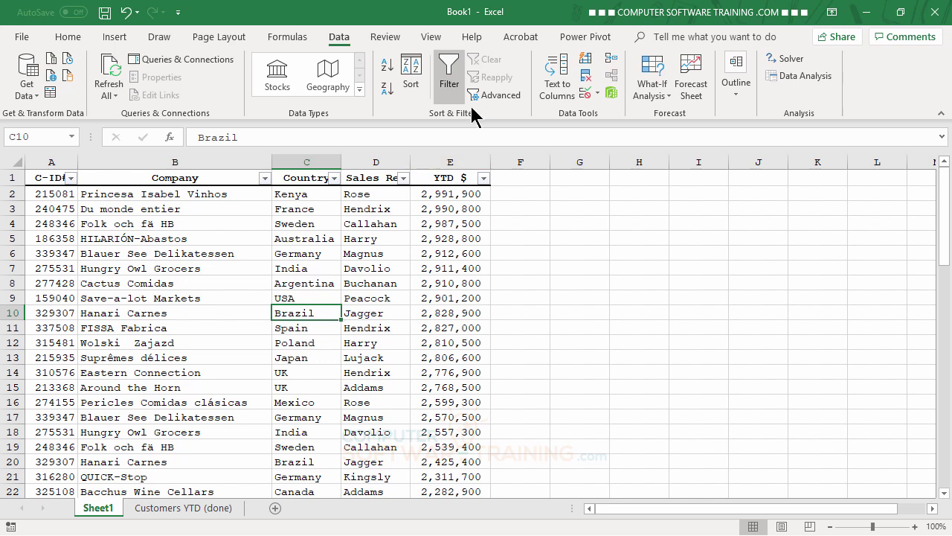
left_click(451, 75)
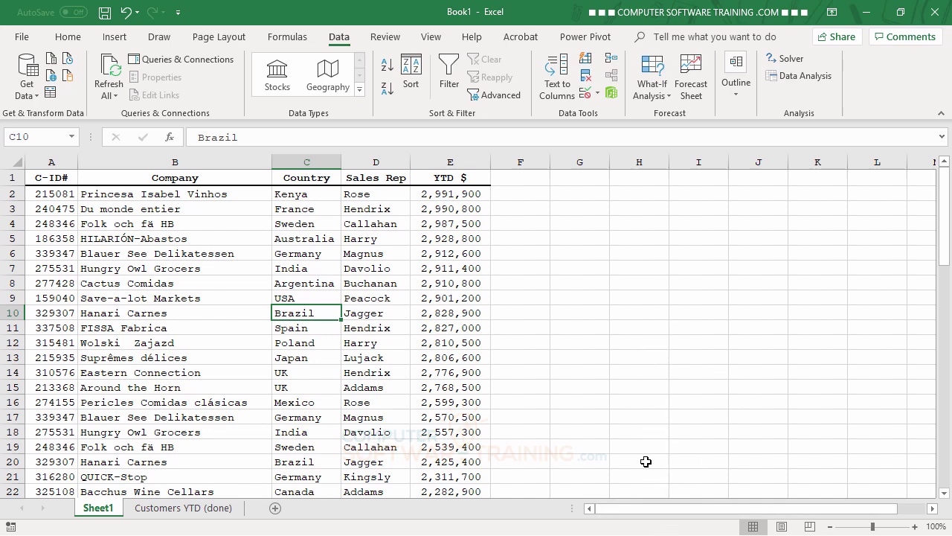
left_click(156, 268)
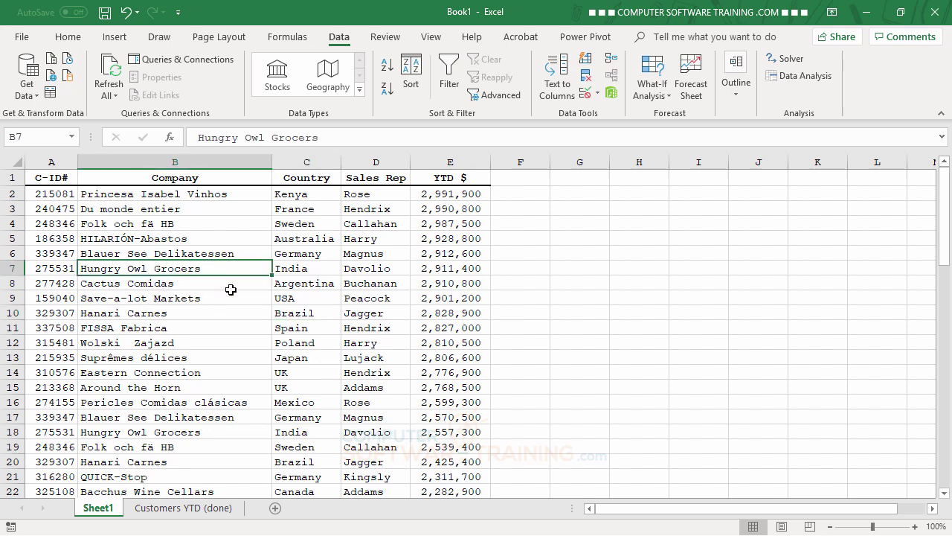
left_click(568, 206)
left_click_drag(567, 206, 558, 441)
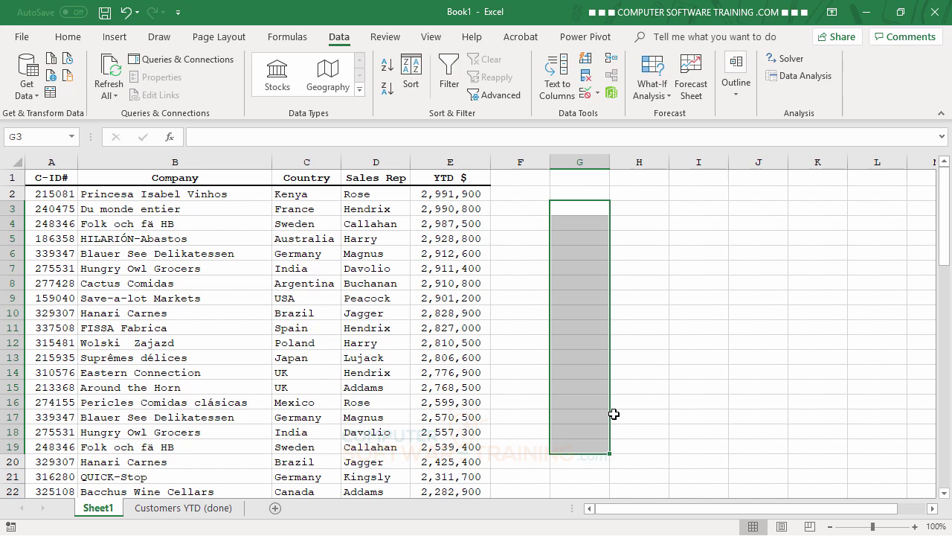
left_click(586, 252)
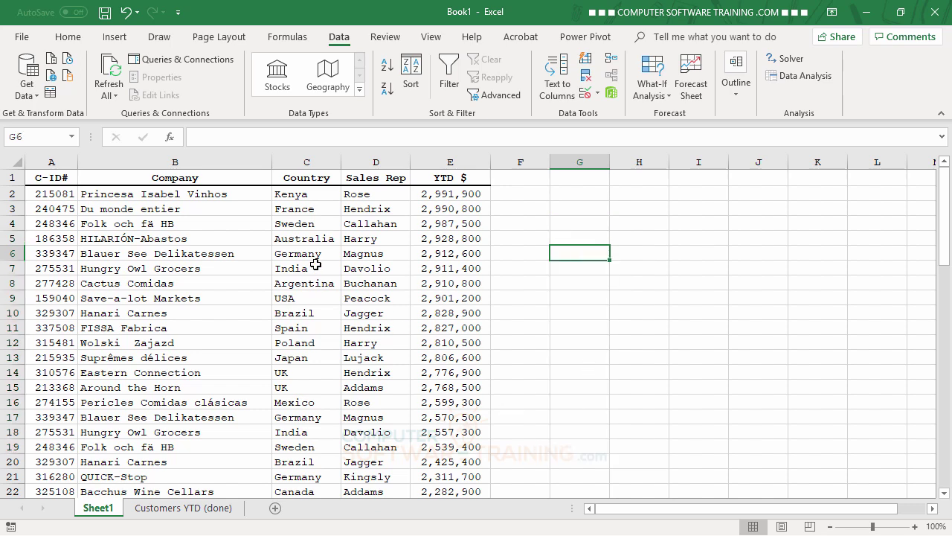
Step: Create a PivotTable from the customer list range A1:E70, placed on the existing worksheet at cell G2
left_click(171, 224)
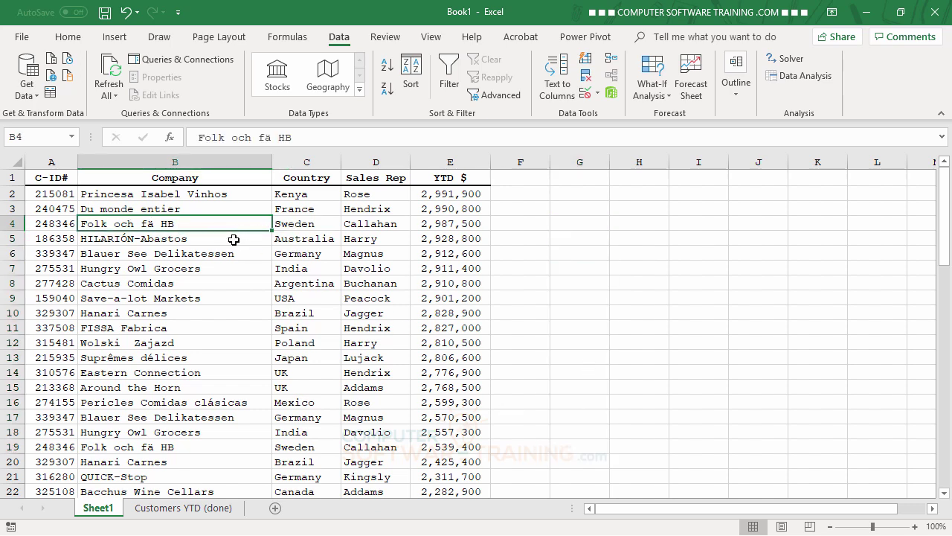
left_click(114, 38)
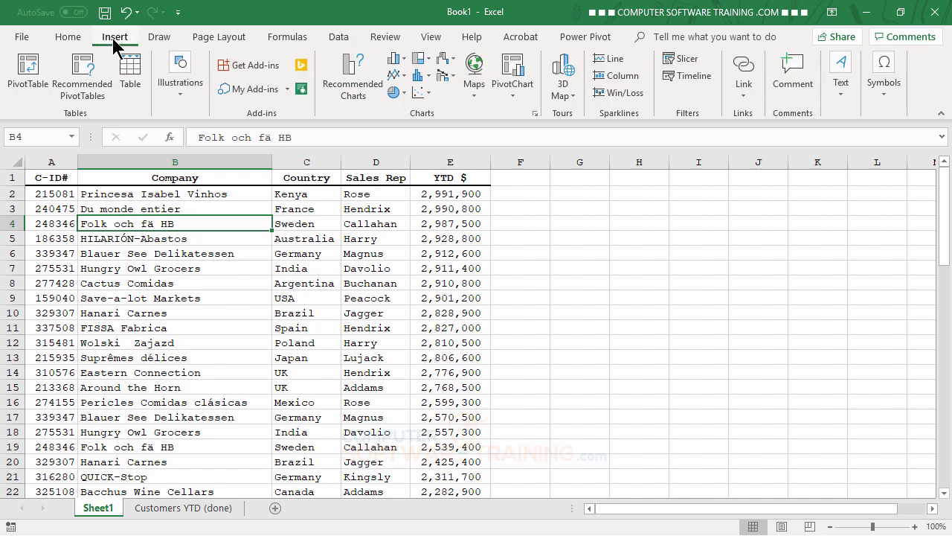
left_click(32, 72)
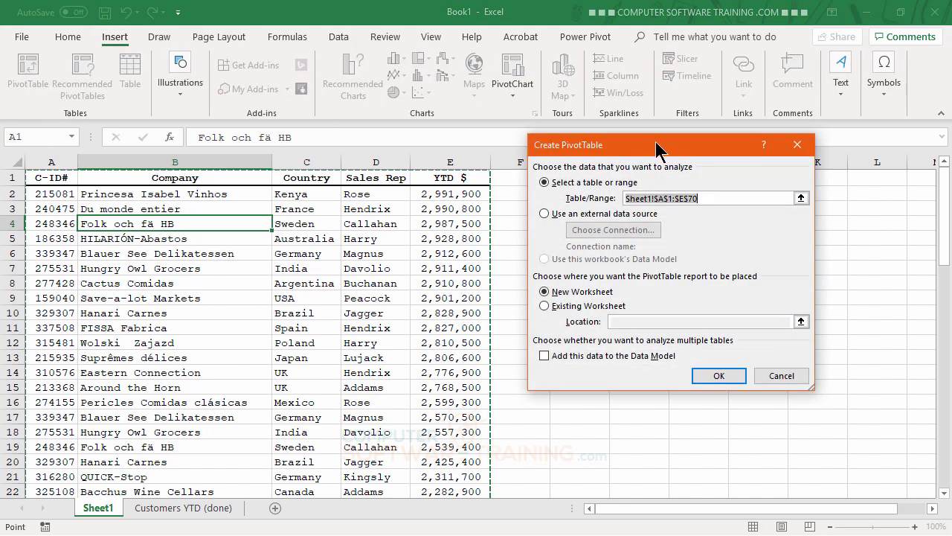
left_click_drag(661, 160, 258, 221)
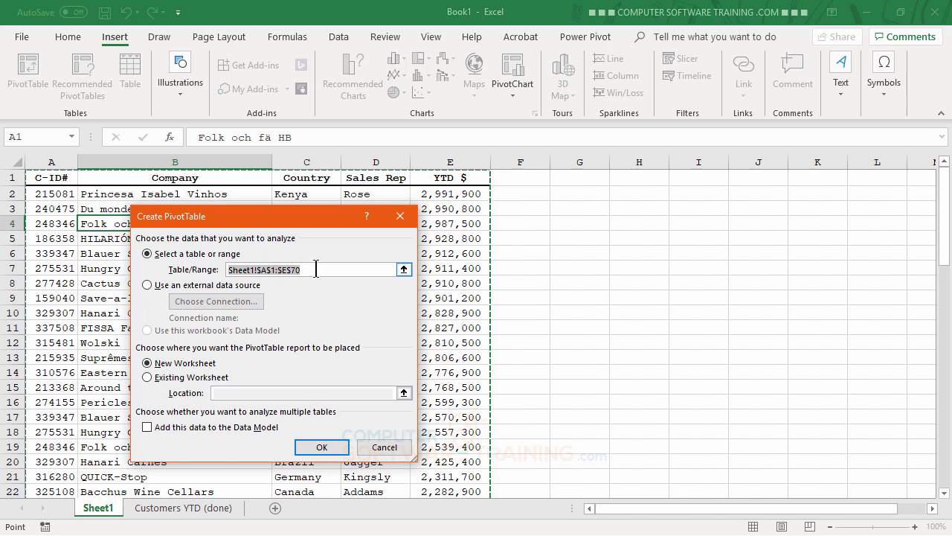
left_click(147, 378)
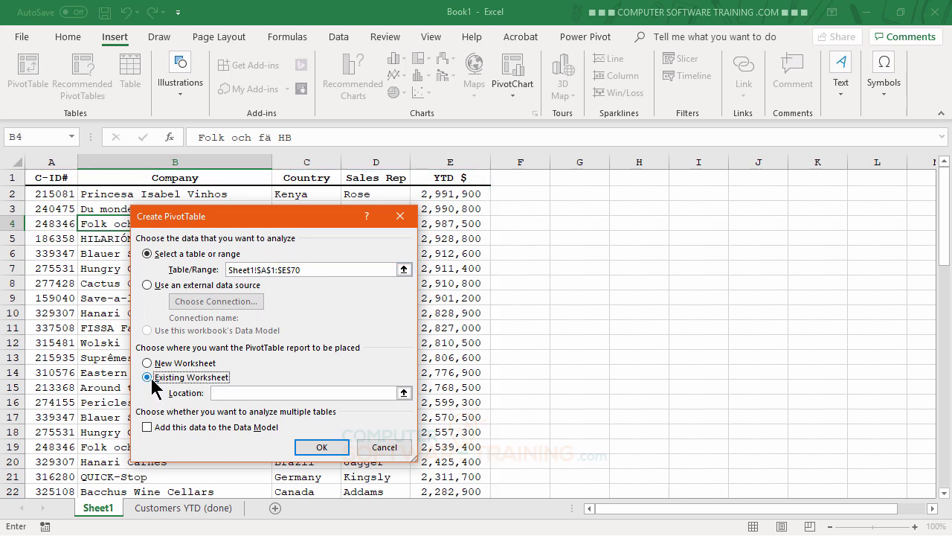
left_click(220, 391)
left_click(218, 393)
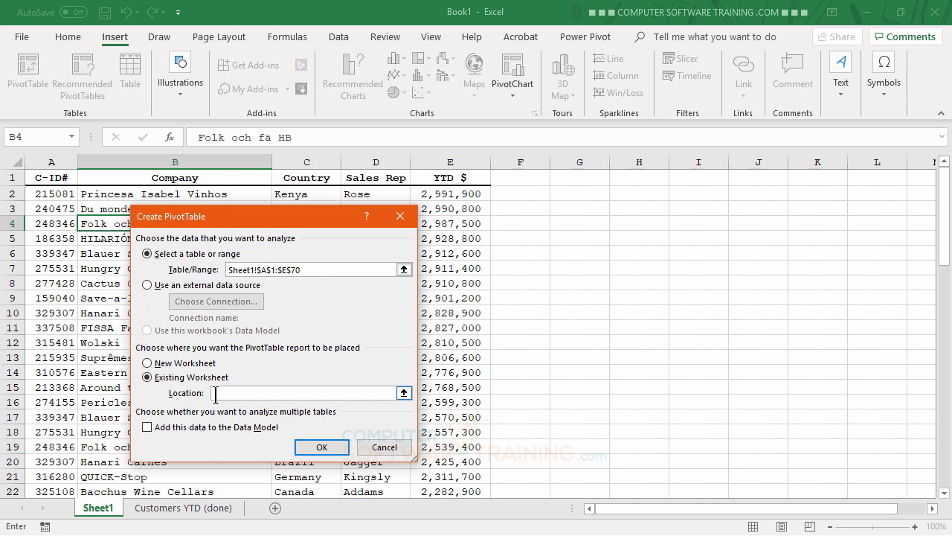
left_click(565, 192)
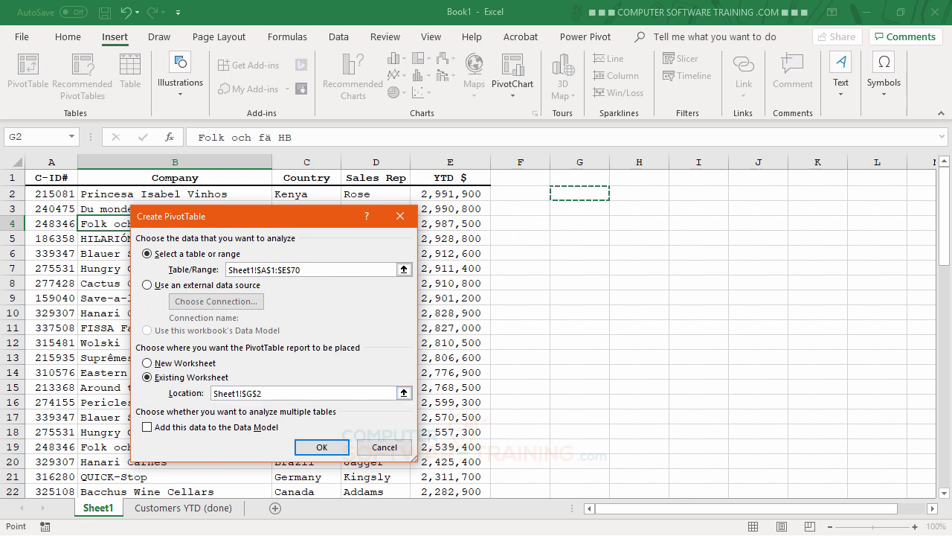
left_click(313, 446)
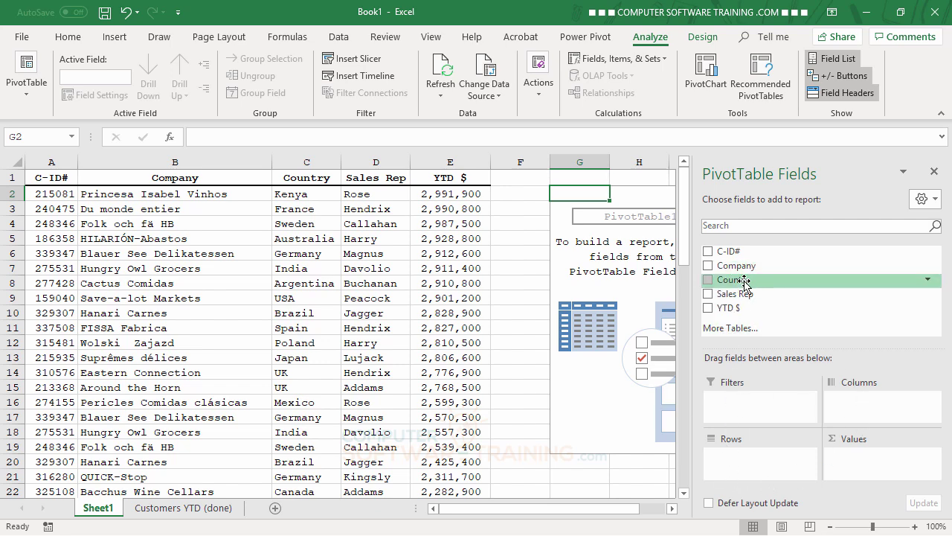
Step: Lay out the new PivotTable with Country as rows and the sum of YTD $ as values
left_click_drag(743, 281, 744, 460)
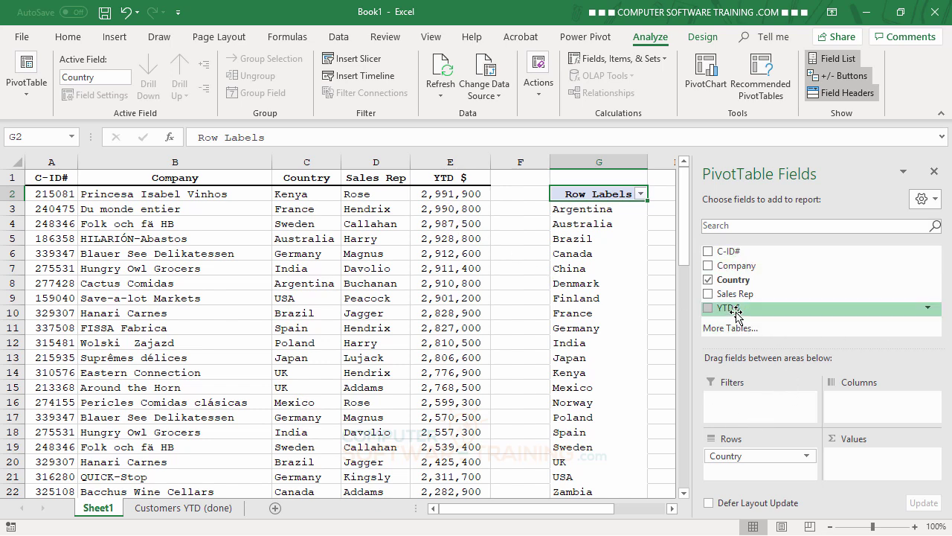
left_click_drag(732, 311, 857, 463)
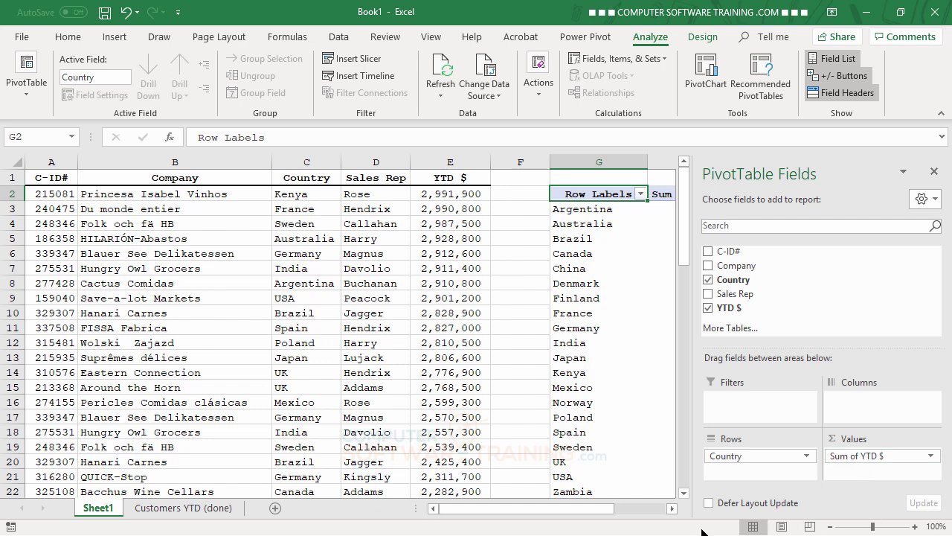
left_click(672, 508)
left_click(672, 508)
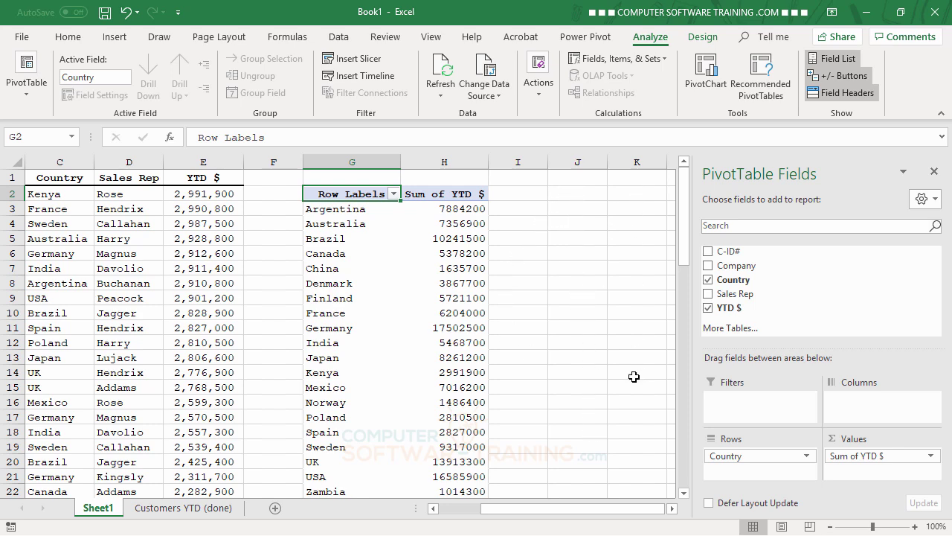
Step: Create a second PivotTable from the customer list range A1:E70, placed on the existing worksheet at cell J2
left_click(56, 221)
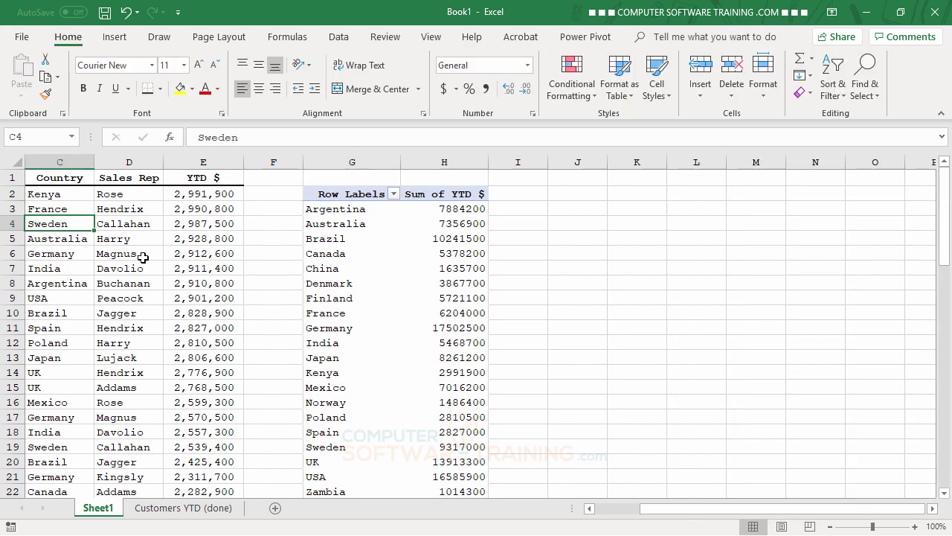
left_click(114, 37)
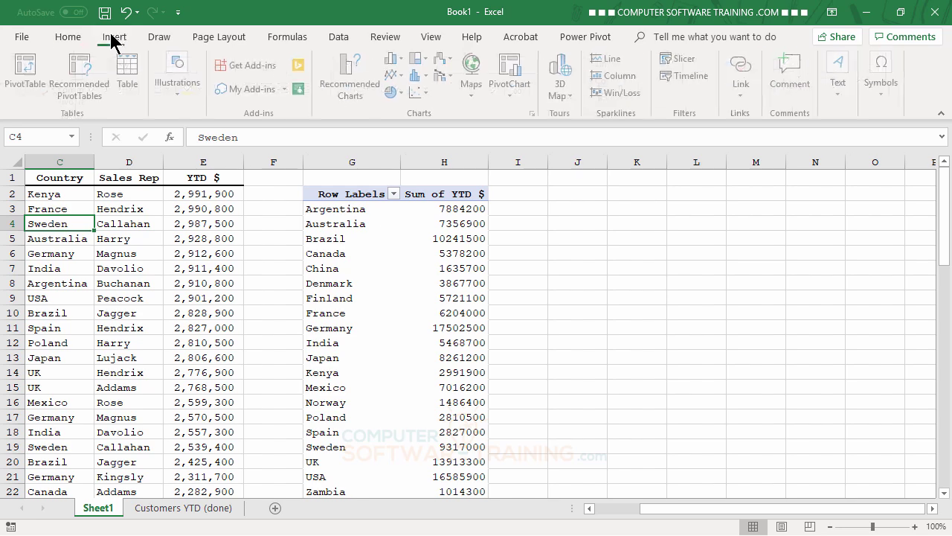
left_click(29, 69)
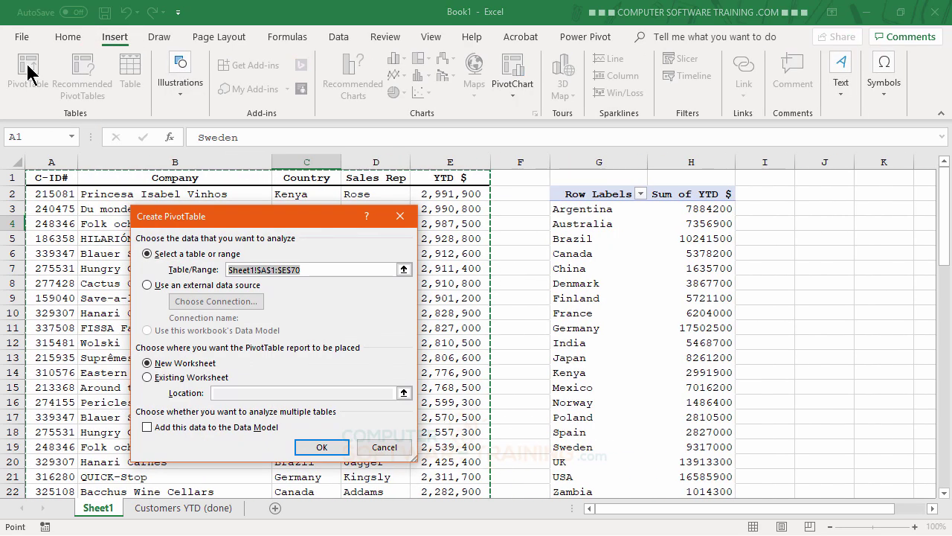
left_click(148, 377)
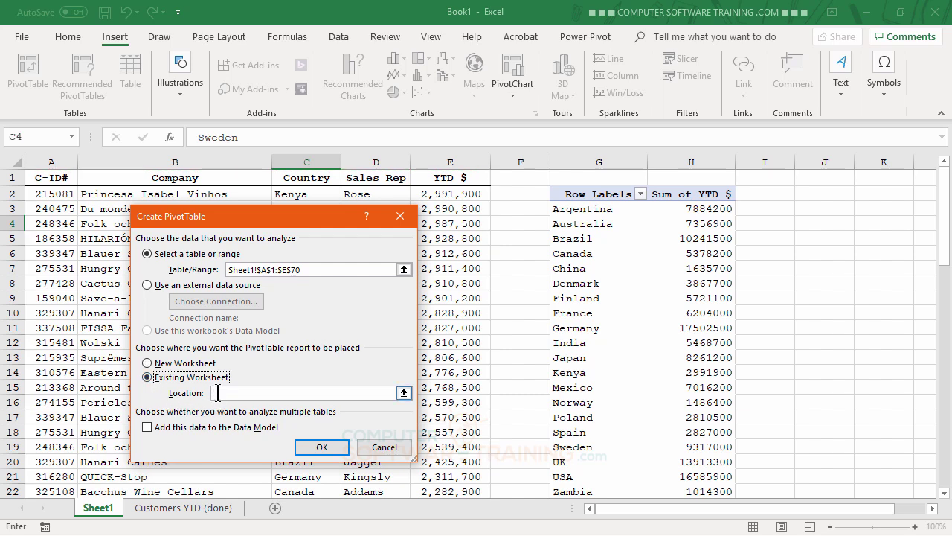
left_click(218, 392)
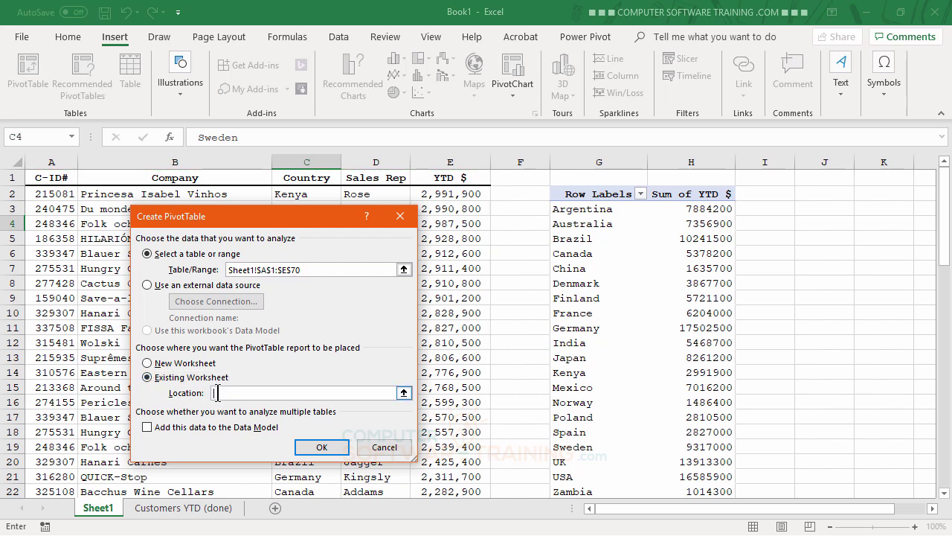
left_click(813, 194)
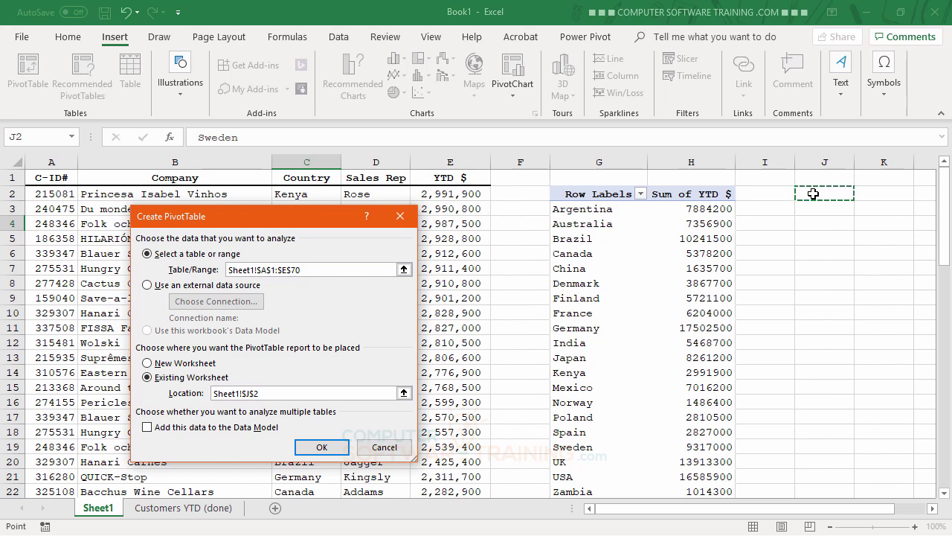
left_click(317, 448)
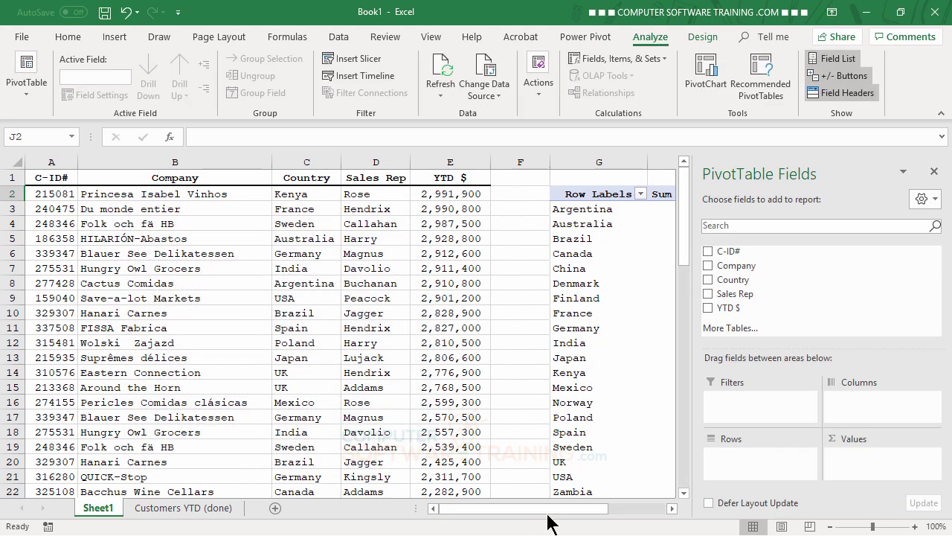
Step: Lay out the second PivotTable with Sales Rep as rows and the sum of YTD $ as values
left_click(672, 508)
left_click(672, 508)
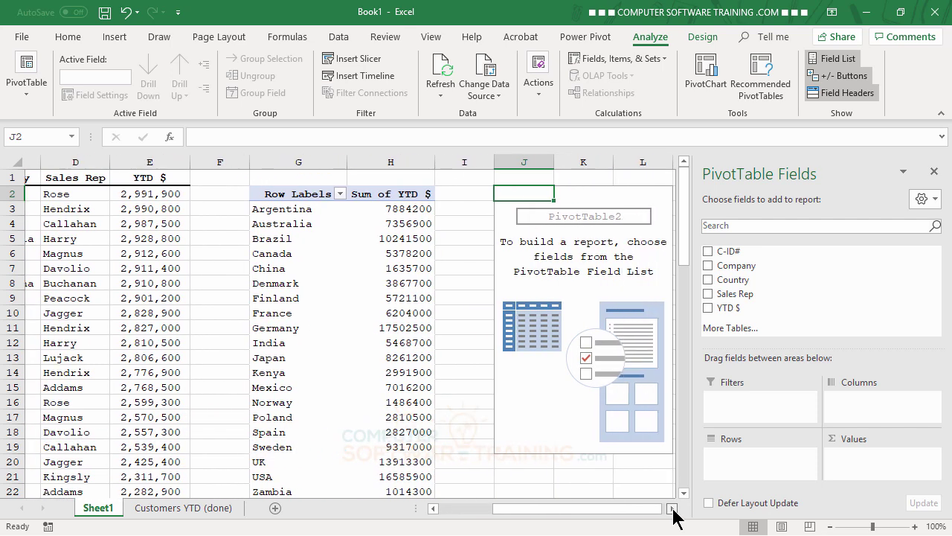
left_click(672, 509)
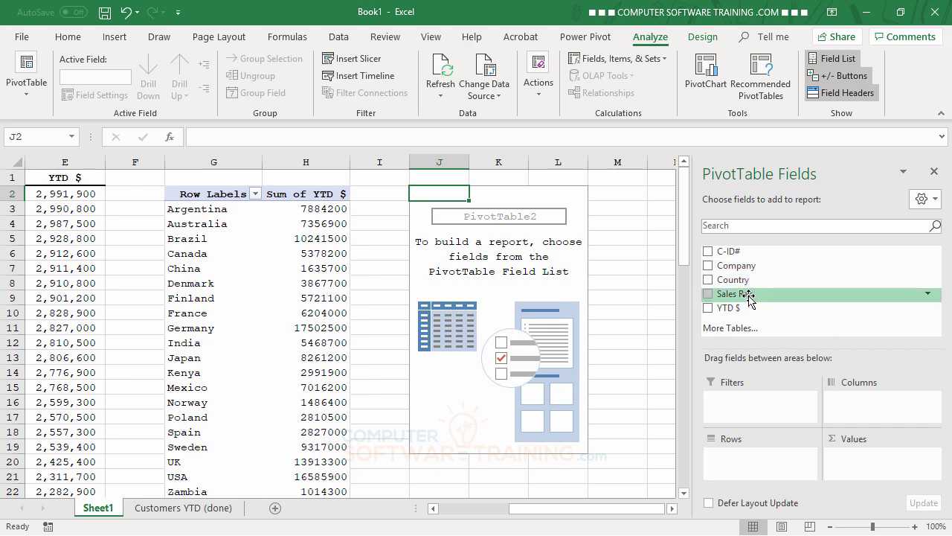
left_click_drag(752, 297, 754, 455)
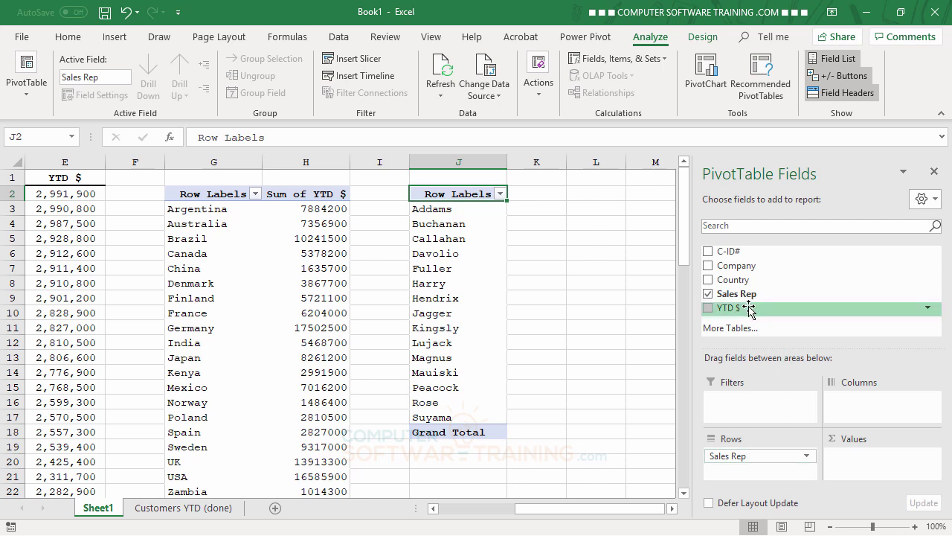
left_click_drag(749, 310, 858, 455)
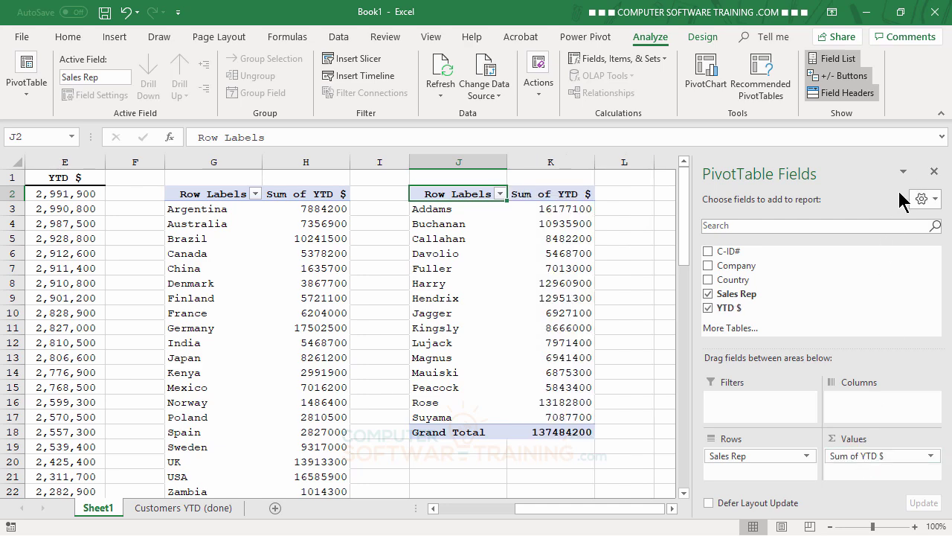
Step: Narrow the empty column F between the customer list and the country PivotTable to a slim gap
left_click(645, 236)
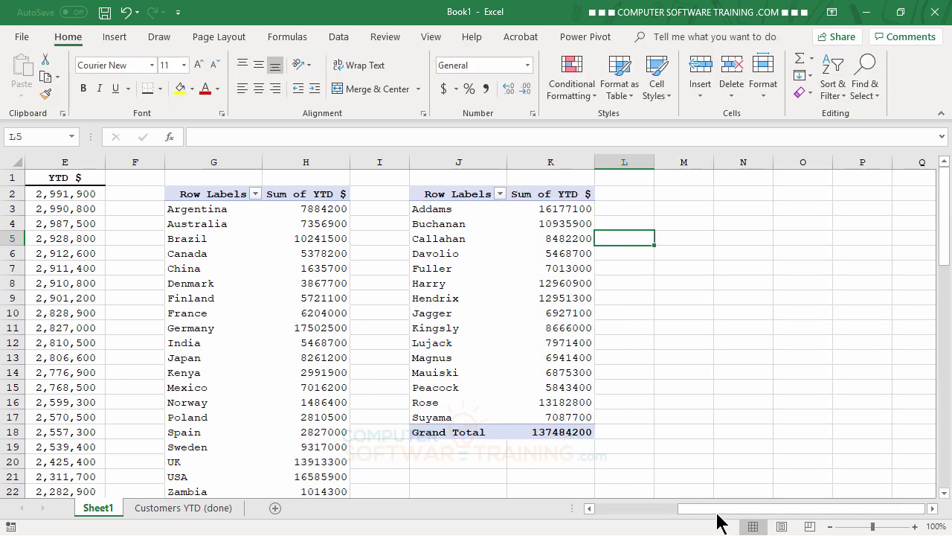
left_click_drag(719, 521, 654, 517)
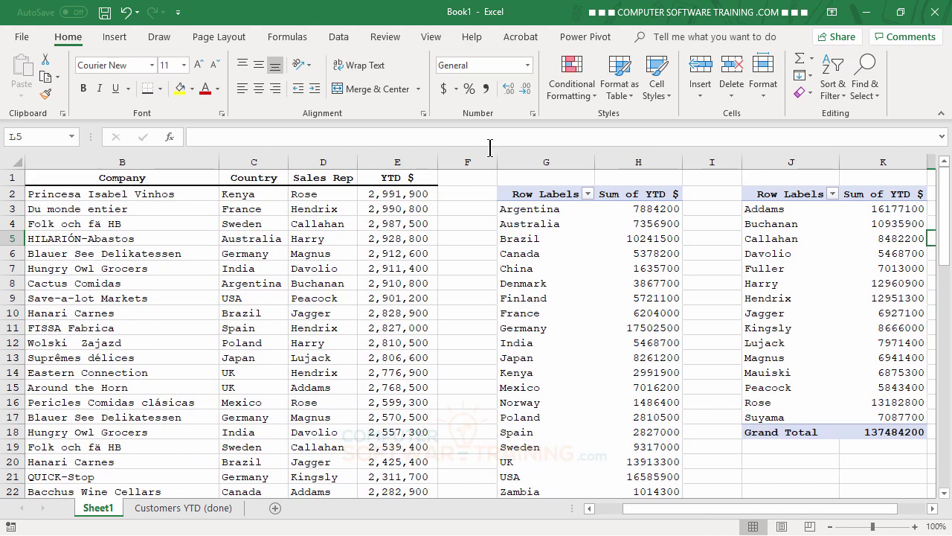
left_click_drag(496, 162, 454, 166)
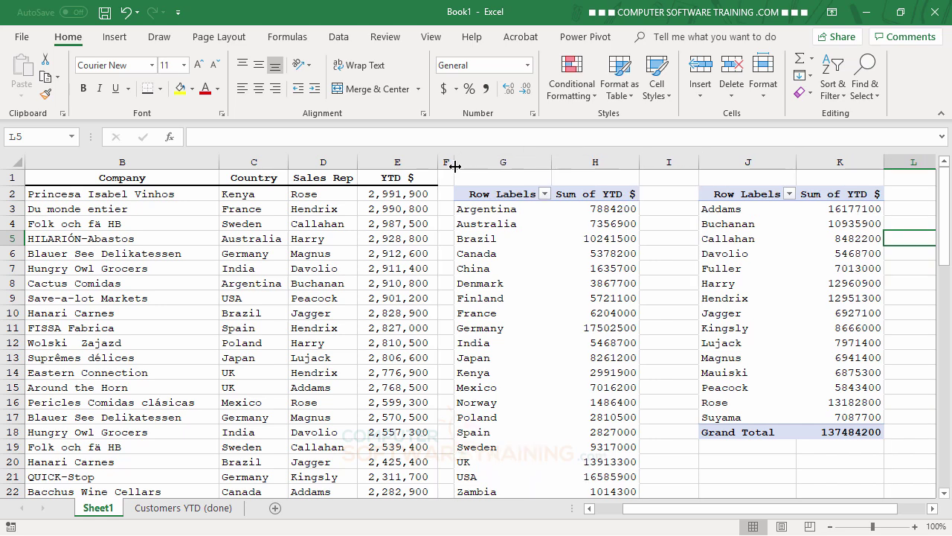
Step: Rename the value heading in cell H2 of the country PivotTable to $
left_click(603, 193)
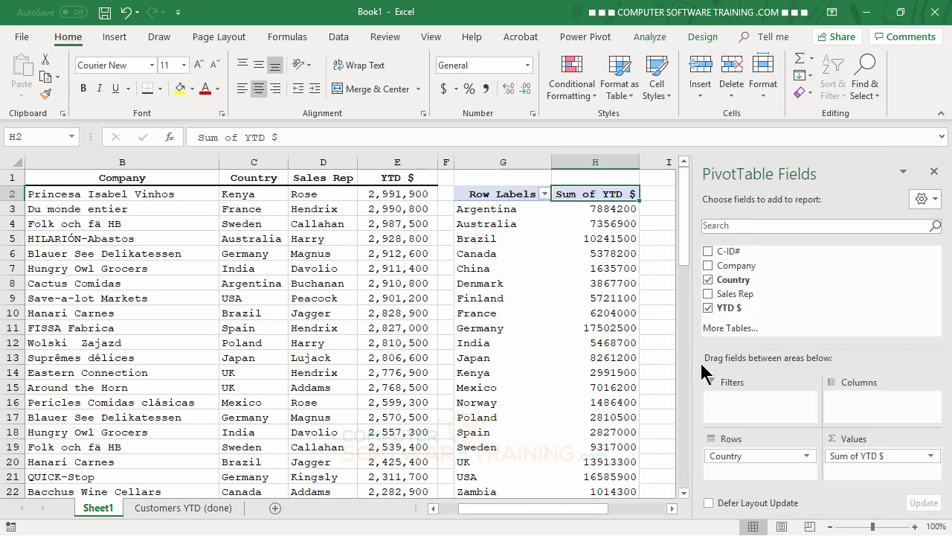
type("$")
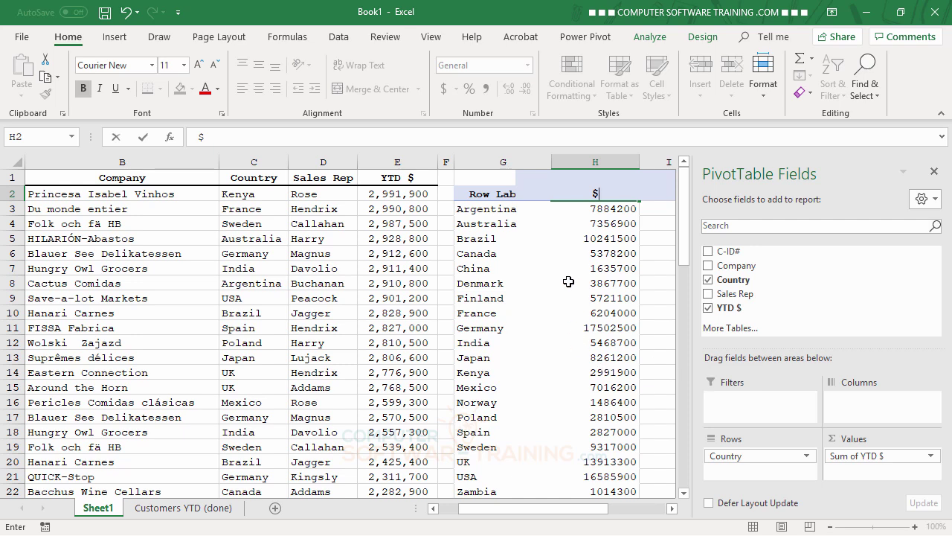
left_click(565, 239)
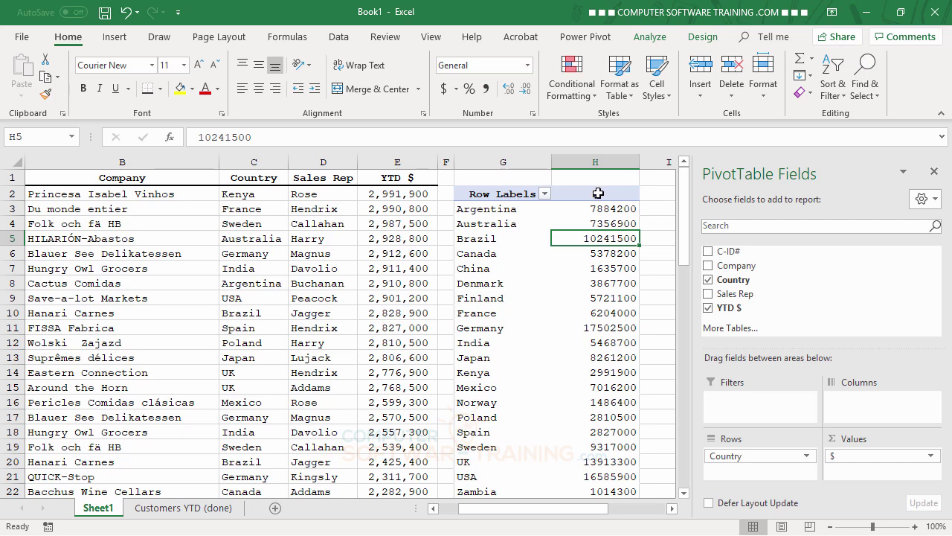
Step: Set the country PivotTable's value field to the Number format with a 1000 separator and 0 decimal places
double_click(598, 193)
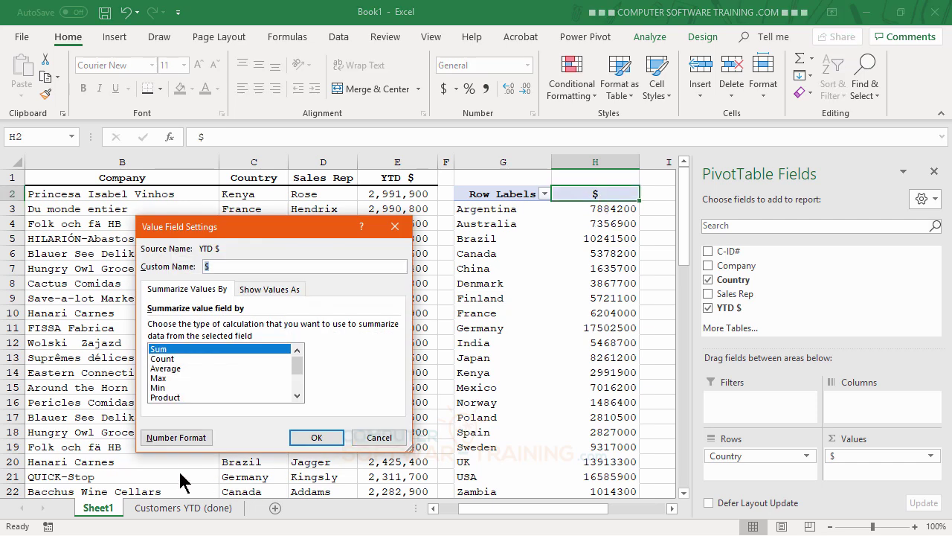
left_click(186, 439)
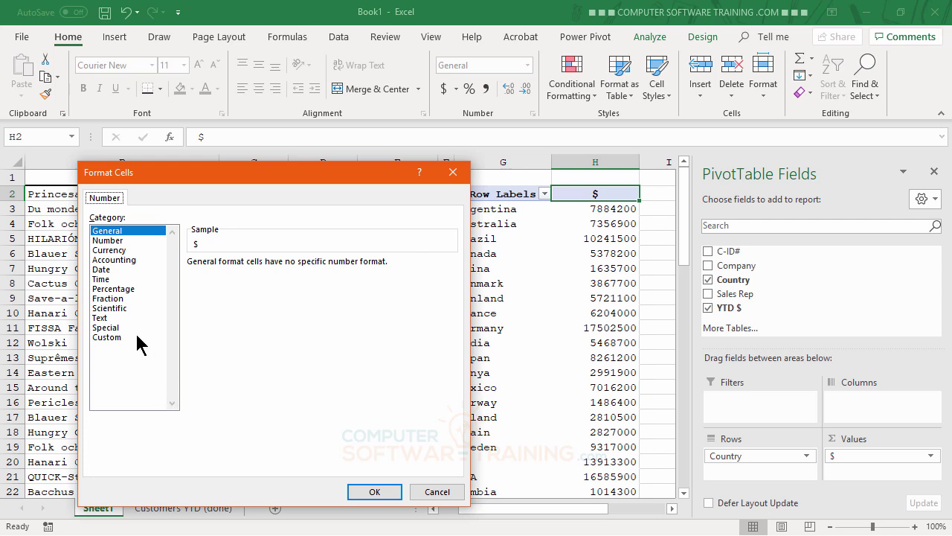
left_click(107, 240)
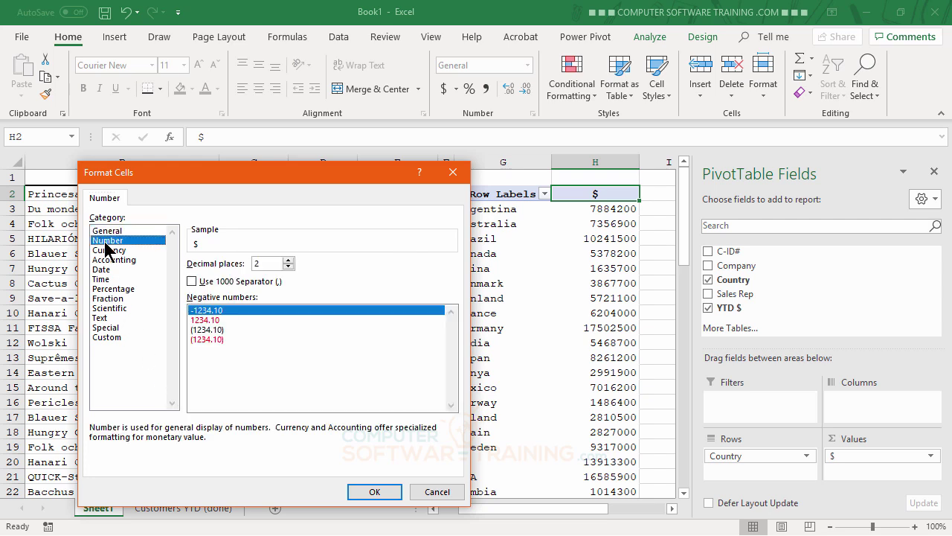
left_click(192, 281)
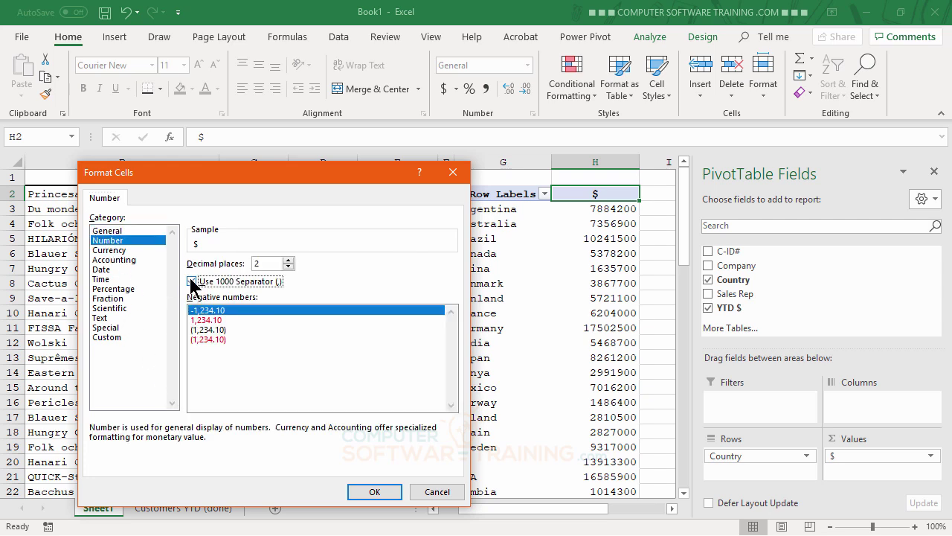
left_click(288, 267)
left_click(288, 266)
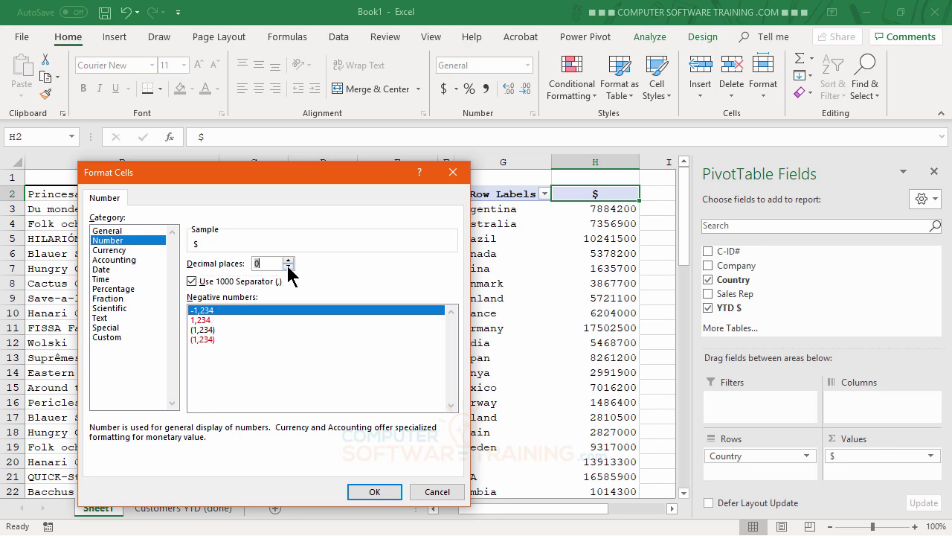
left_click(370, 494)
left_click(321, 444)
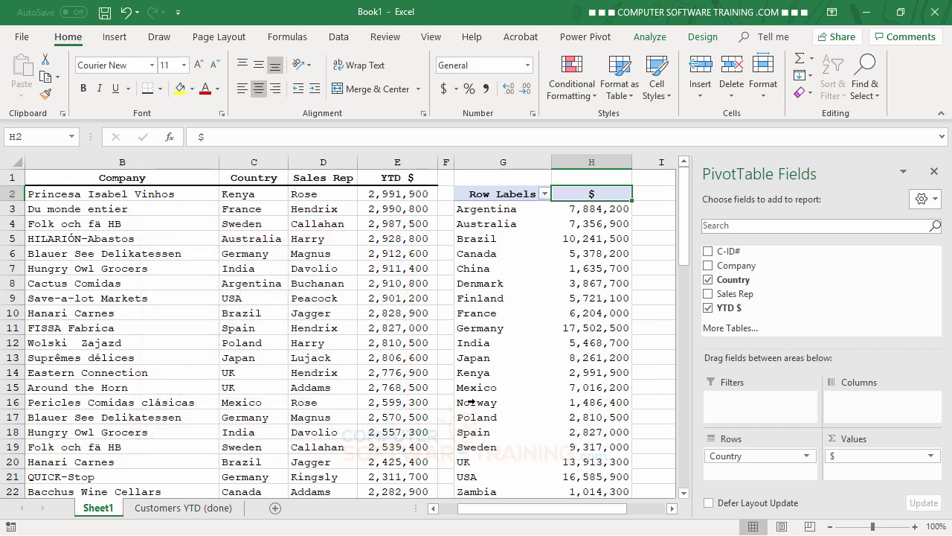
Step: Rename the value heading in cell K2 of the Sales Rep PivotTable to $
left_click(672, 508)
left_click(672, 508)
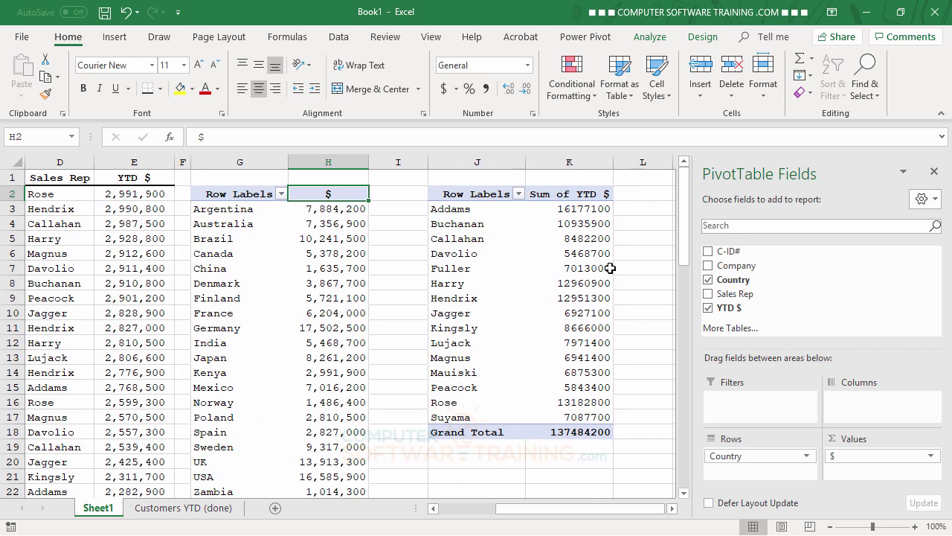
left_click(565, 193)
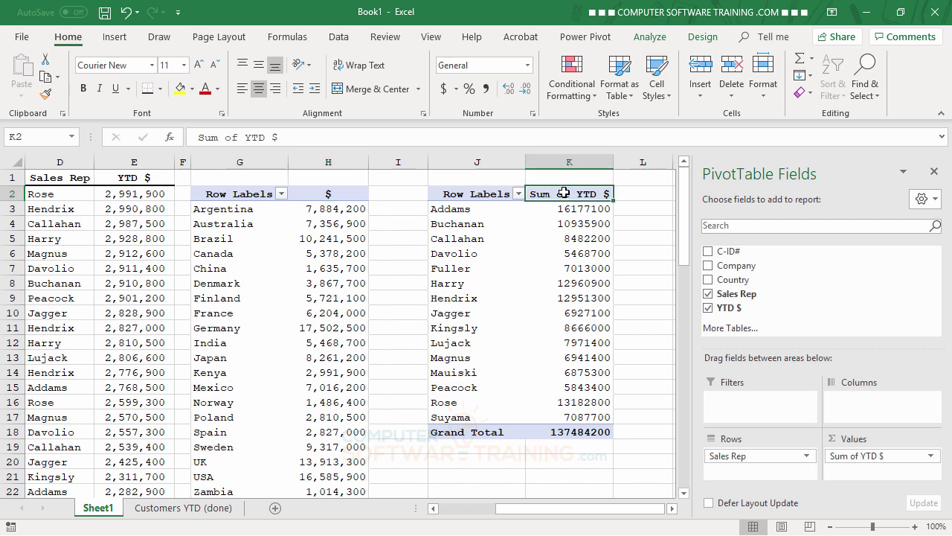
type("$")
key("Return")
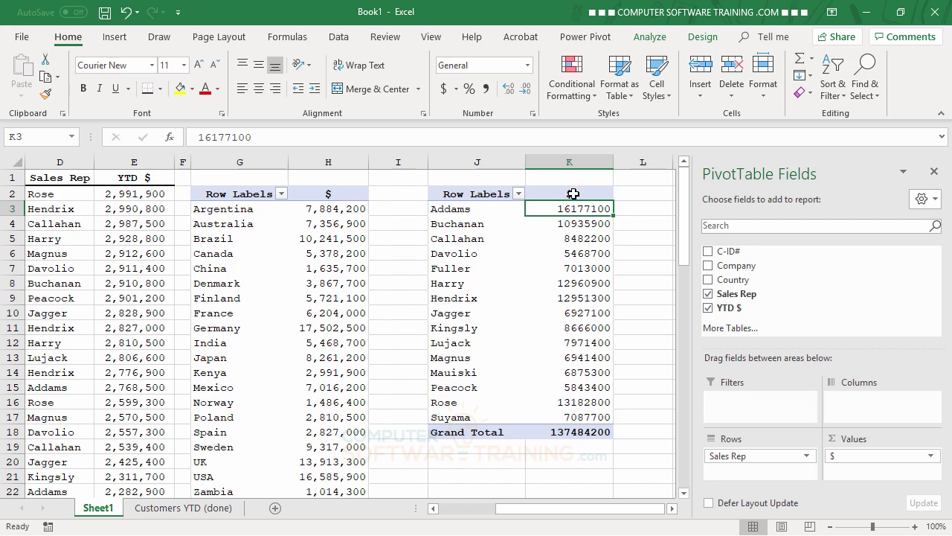
Step: Set the Sales Rep PivotTable's value field to the Number format with a 1000 separator and 0 decimal places
left_click(570, 194)
double_click(571, 194)
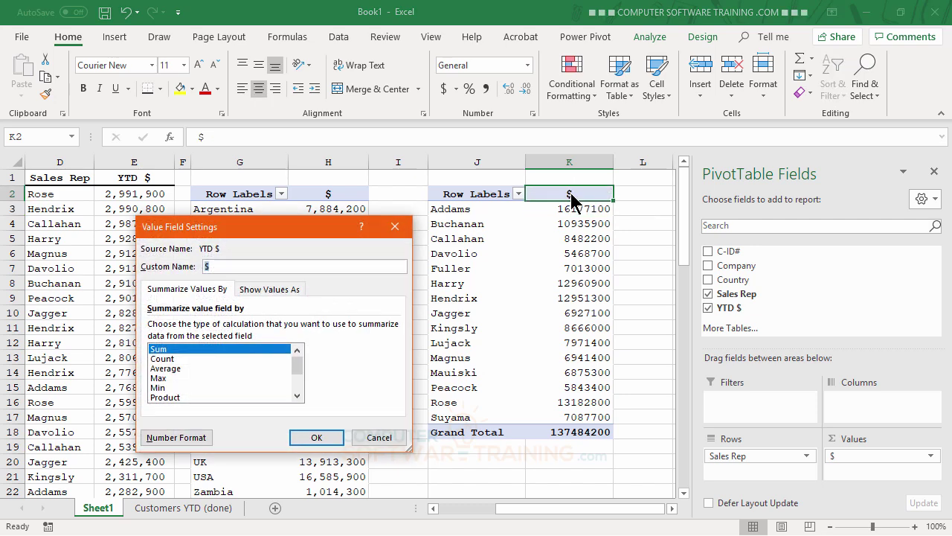
left_click(179, 438)
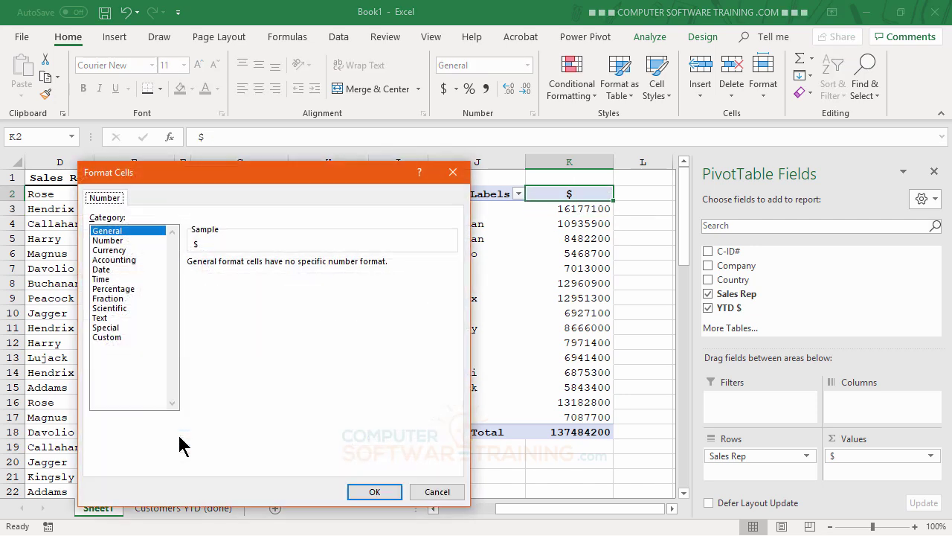
left_click(105, 241)
left_click(193, 281)
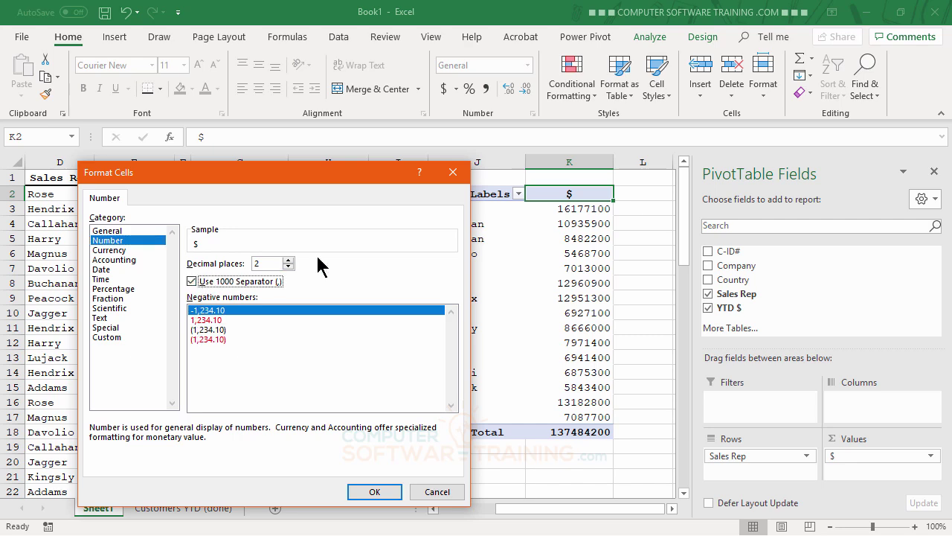
left_click(288, 267)
left_click(288, 267)
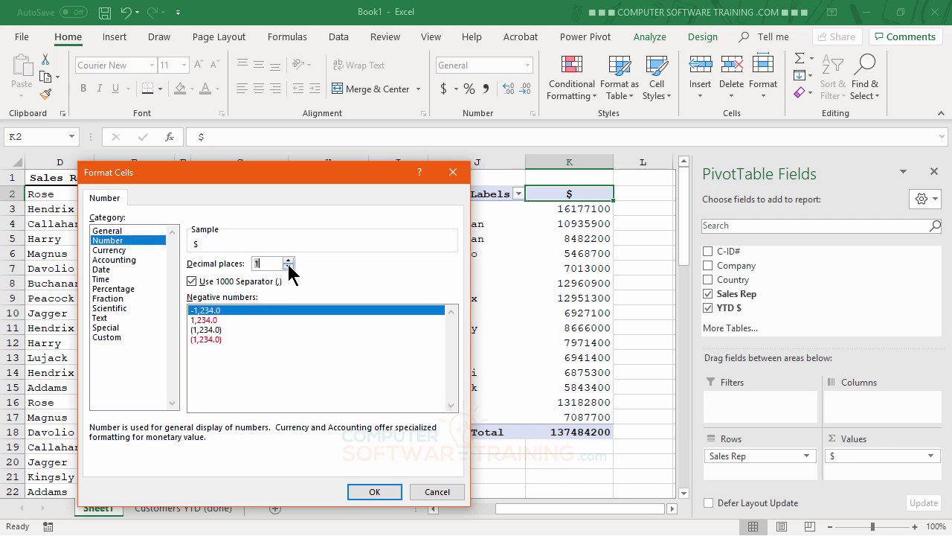
left_click(381, 492)
left_click(320, 438)
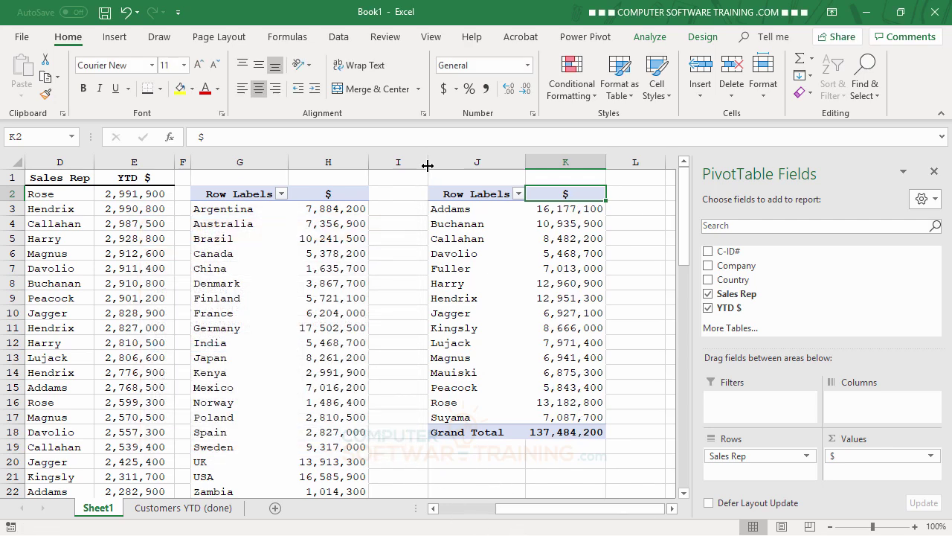
Step: Narrow the empty column I between the two PivotTables to a slim gap and deselect the Sales Rep PivotTable
left_click_drag(428, 162, 383, 166)
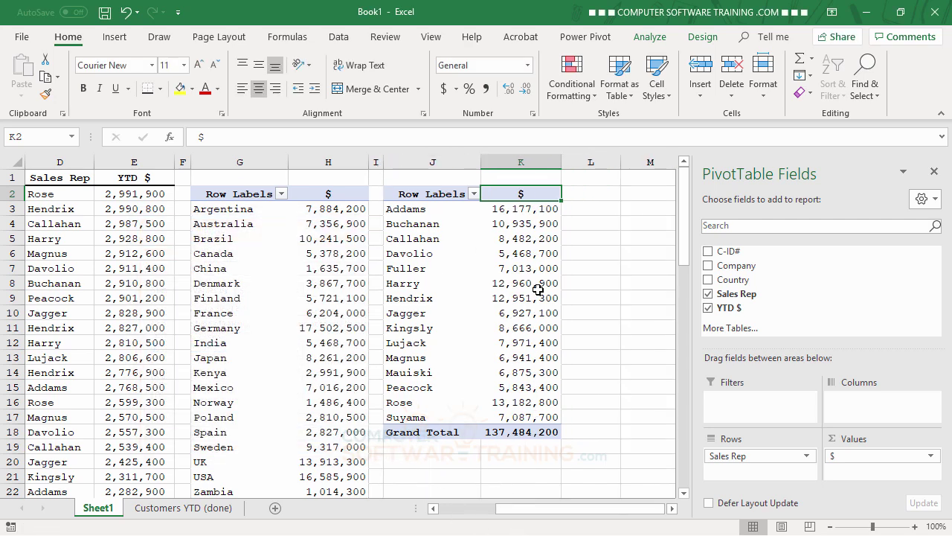
left_click(604, 282)
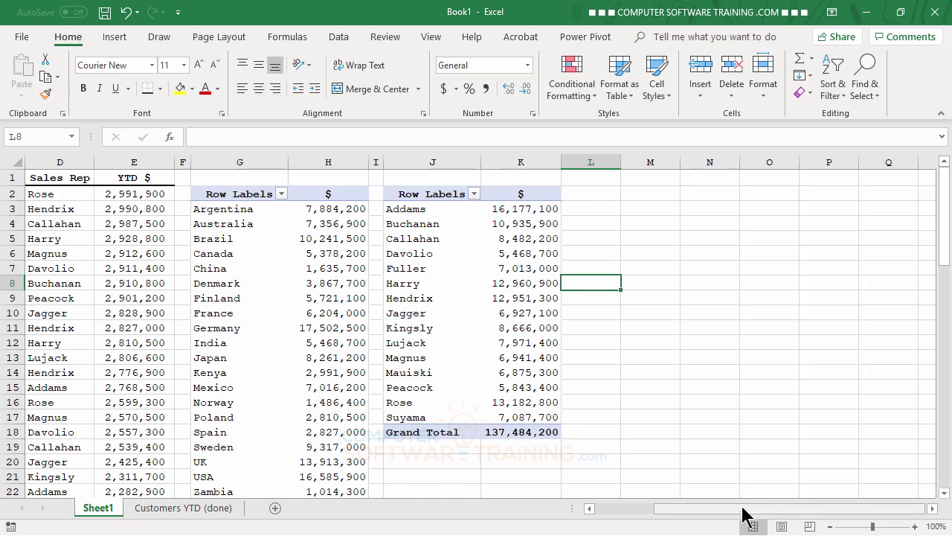
Step: Review the customer list down to its last row and compare it with the country and Sales Rep PivotTables beside it
left_click_drag(691, 509, 598, 509)
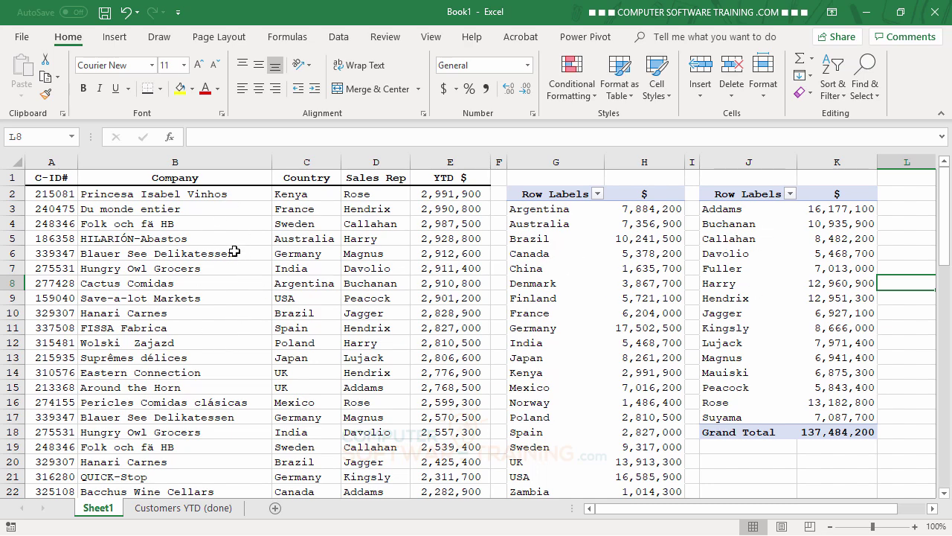
scroll(239, 250, "down", 5)
scroll(239, 250, "down", 3)
scroll(239, 250, "up", 9)
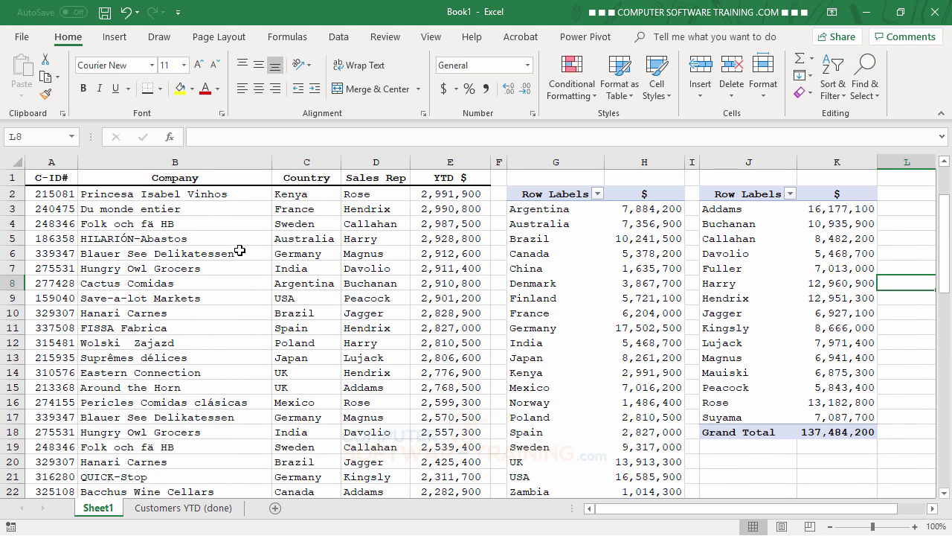
scroll(239, 250, "down", 9)
scroll(238, 252, "down", 11)
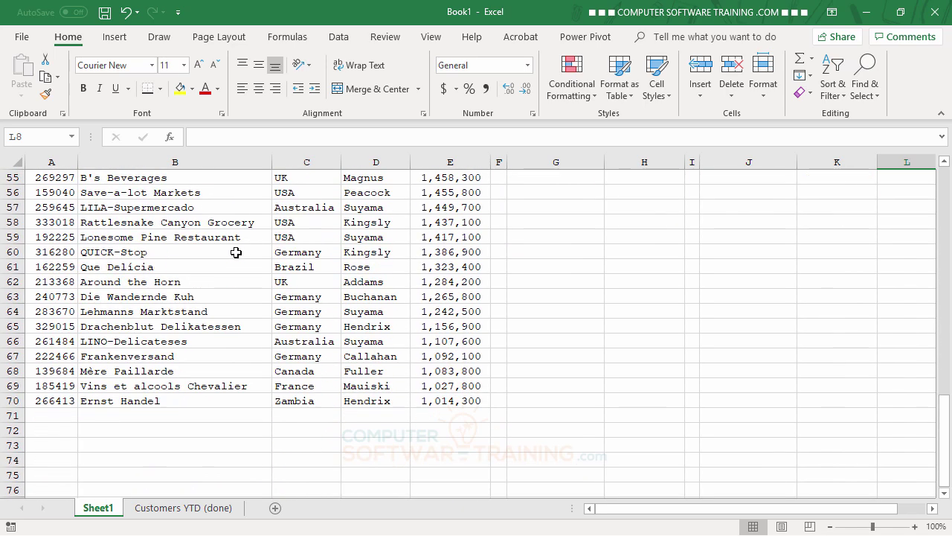
scroll(236, 252, "up", 7)
scroll(236, 252, "up", 13)
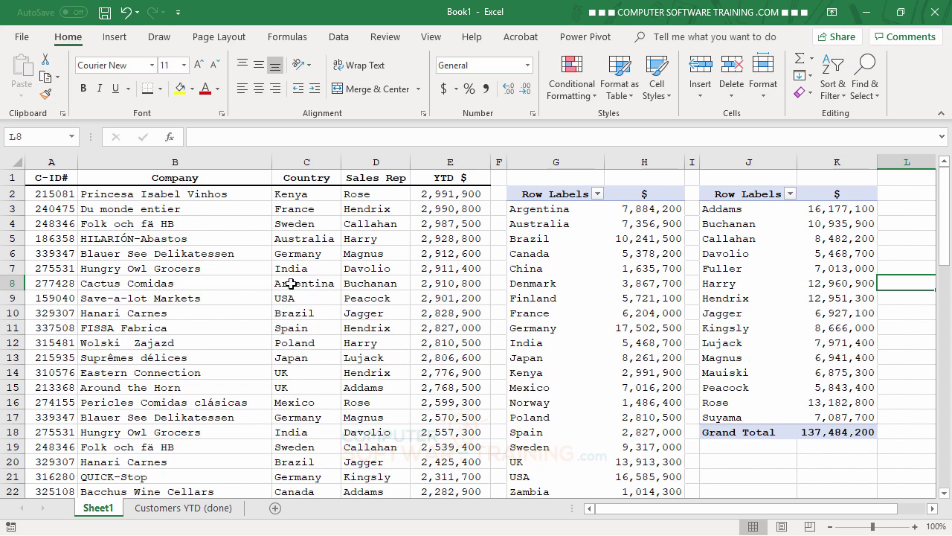
scroll(296, 253, "down", 2)
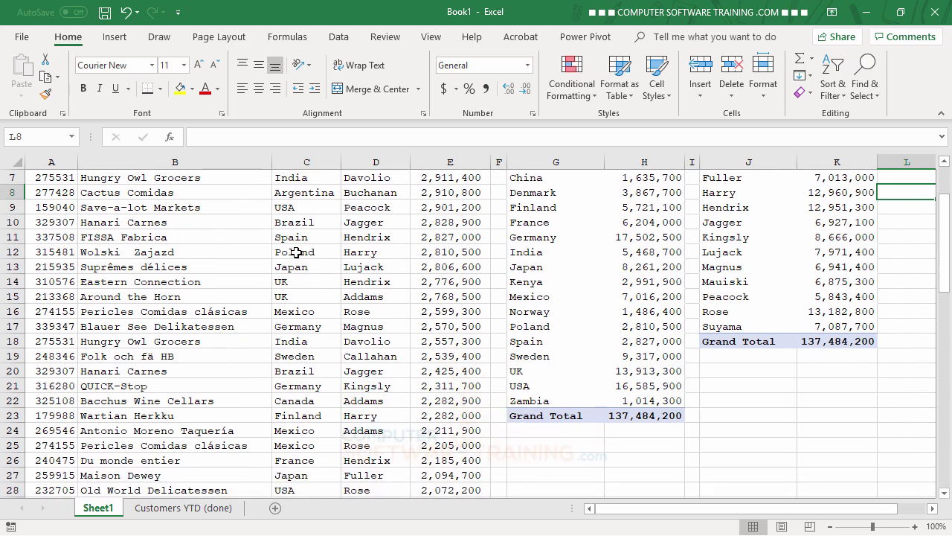
scroll(296, 253, "up", 2)
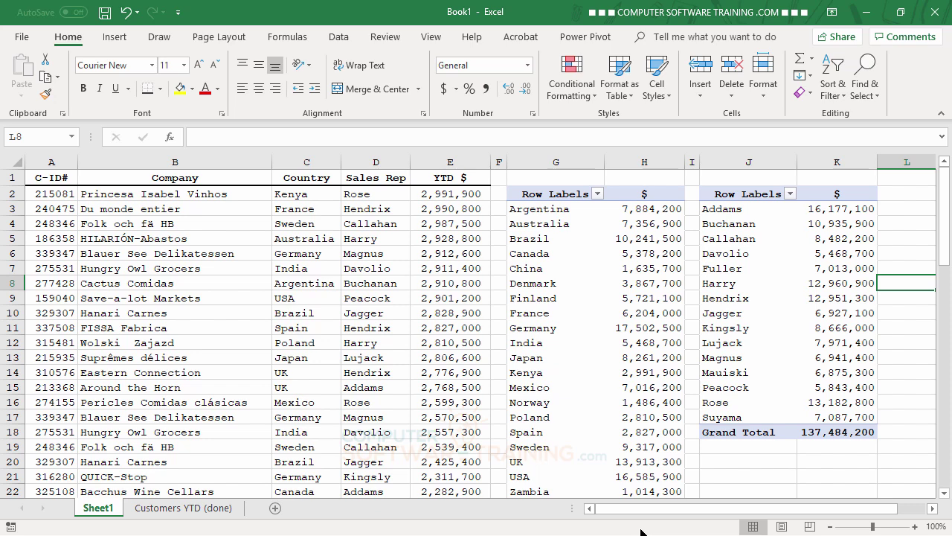
Step: AutoFit the widths of columns G to K, which hold both PivotTables, and clear the column selection
left_click(570, 161)
left_click_drag(569, 161, 852, 150)
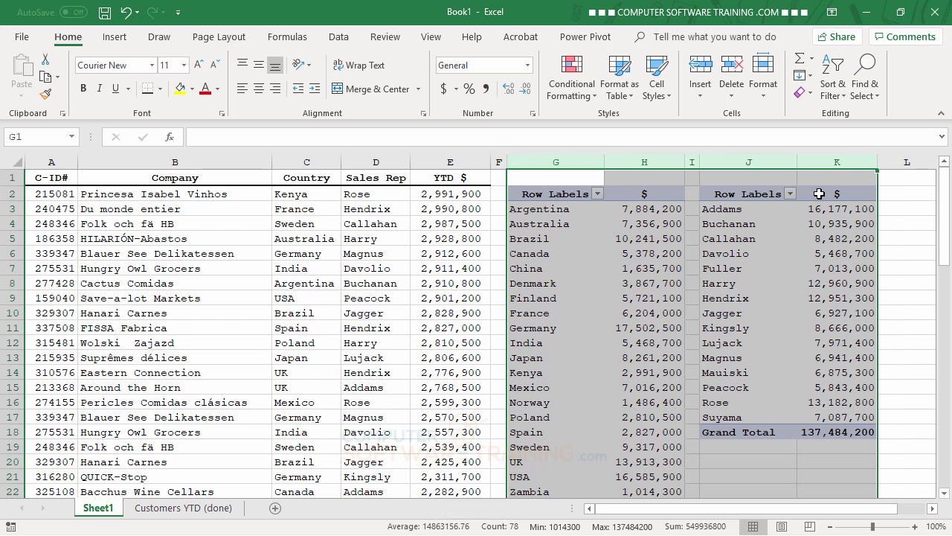
double_click(796, 161)
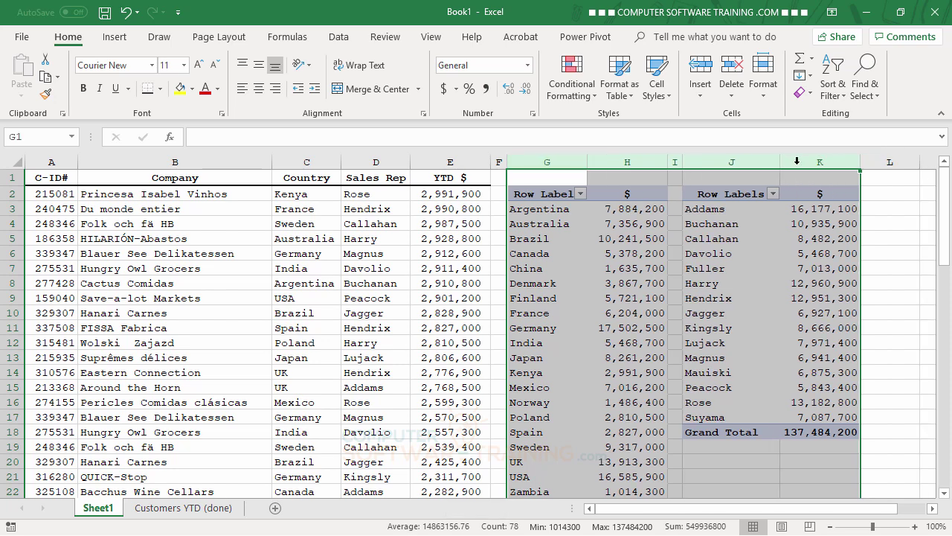
left_click(739, 473)
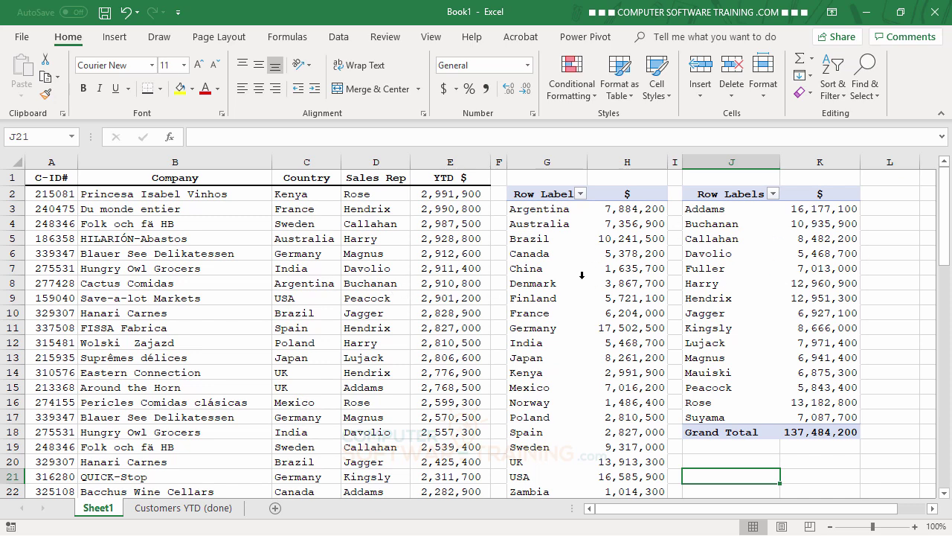
mouse_move(607, 299)
mouse_move(654, 487)
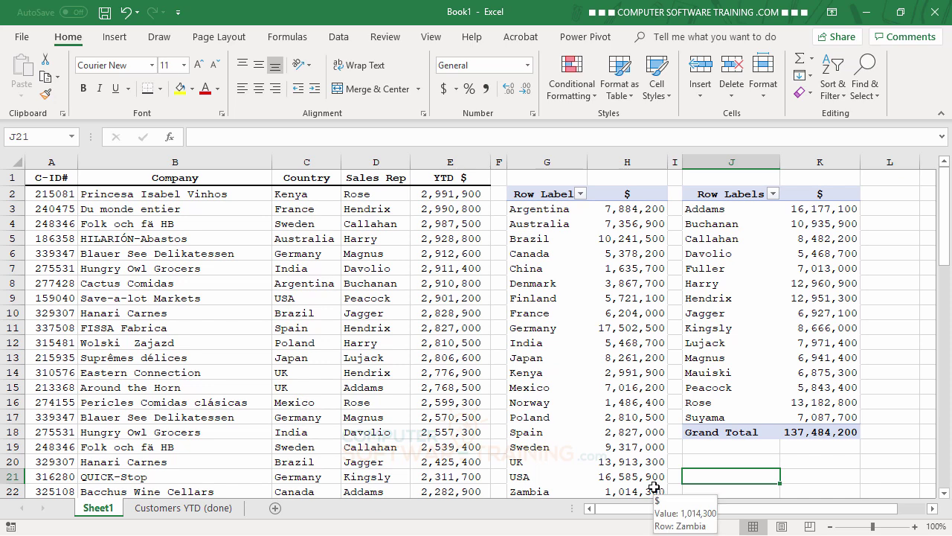